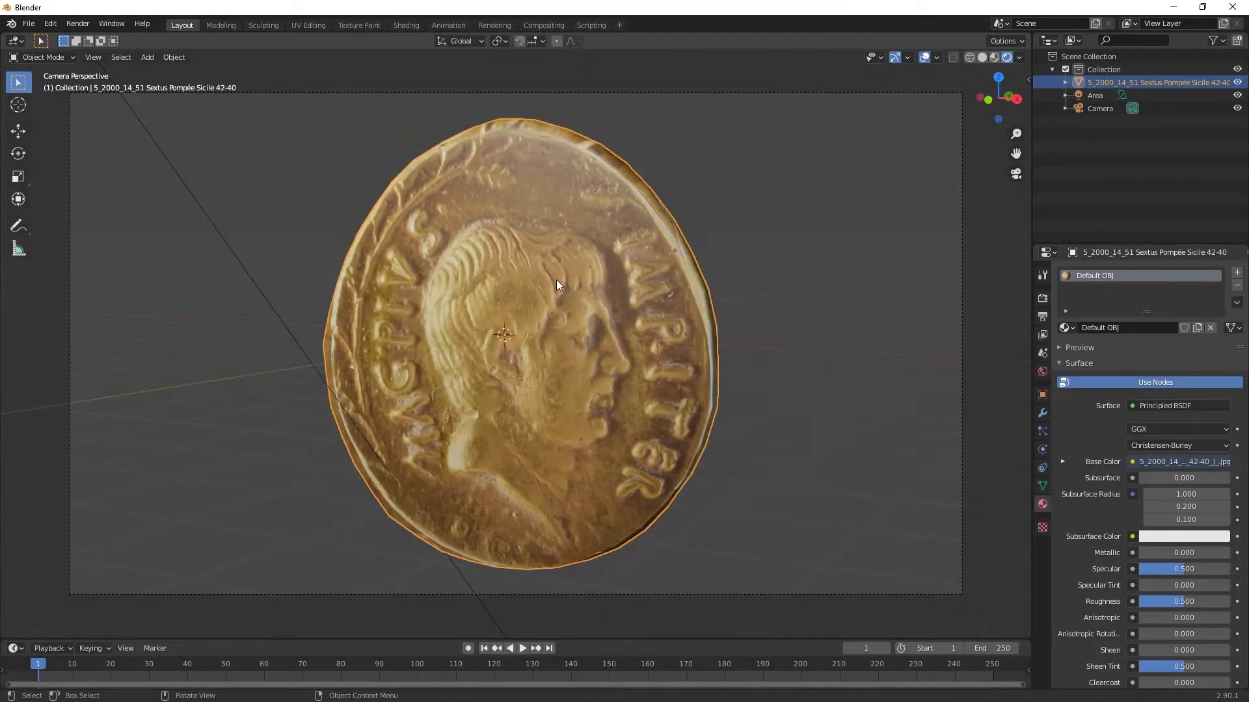
Check the camera, reselect the coin and test-render it against the dark grey world.
left_click(627, 90)
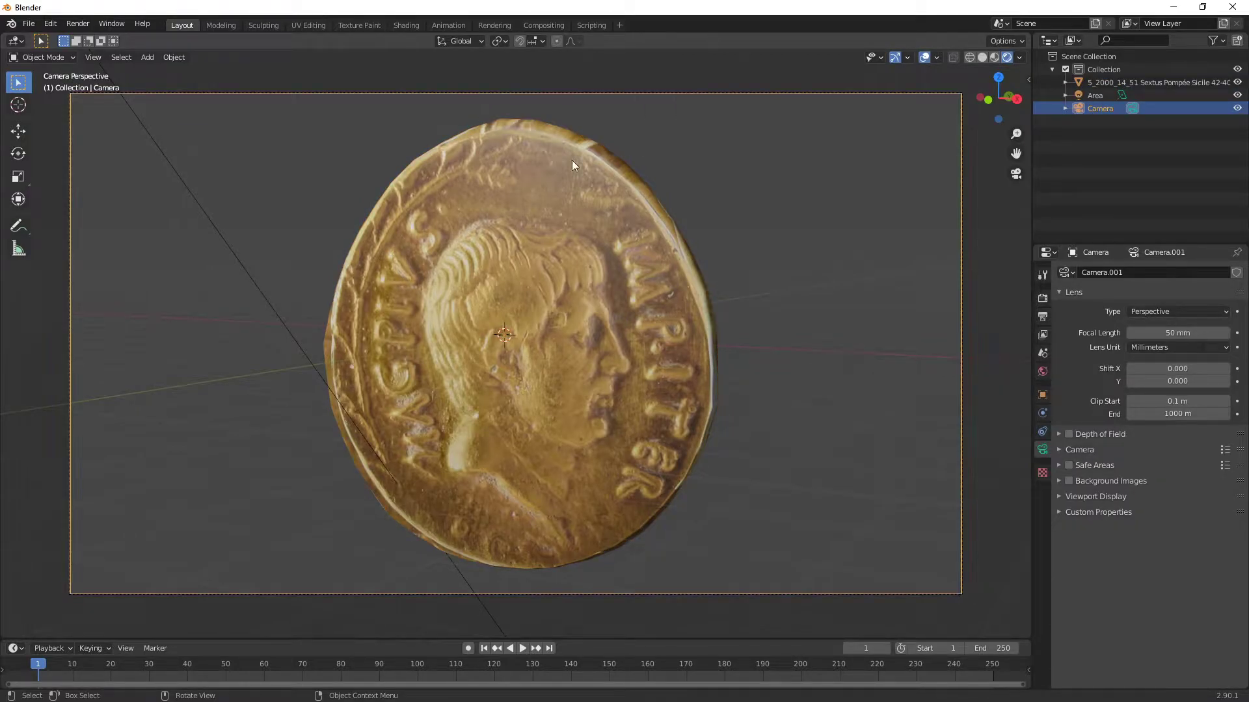
left_click(590, 234)
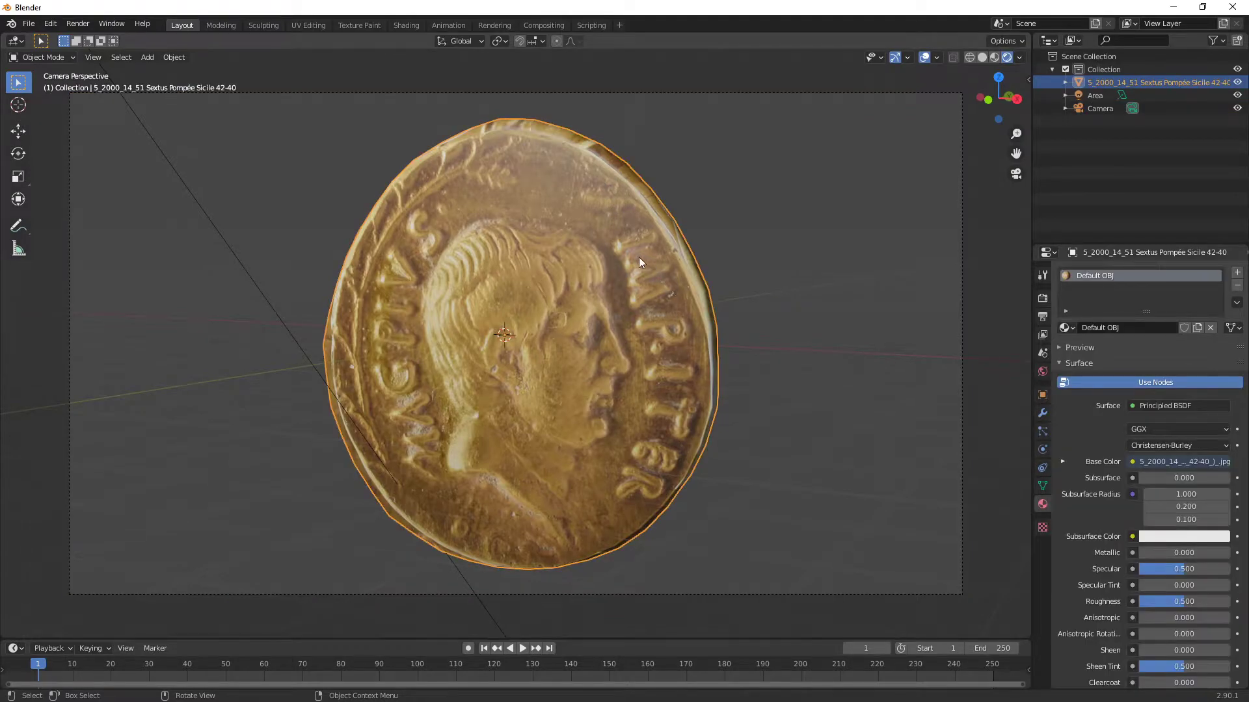
key("F12")
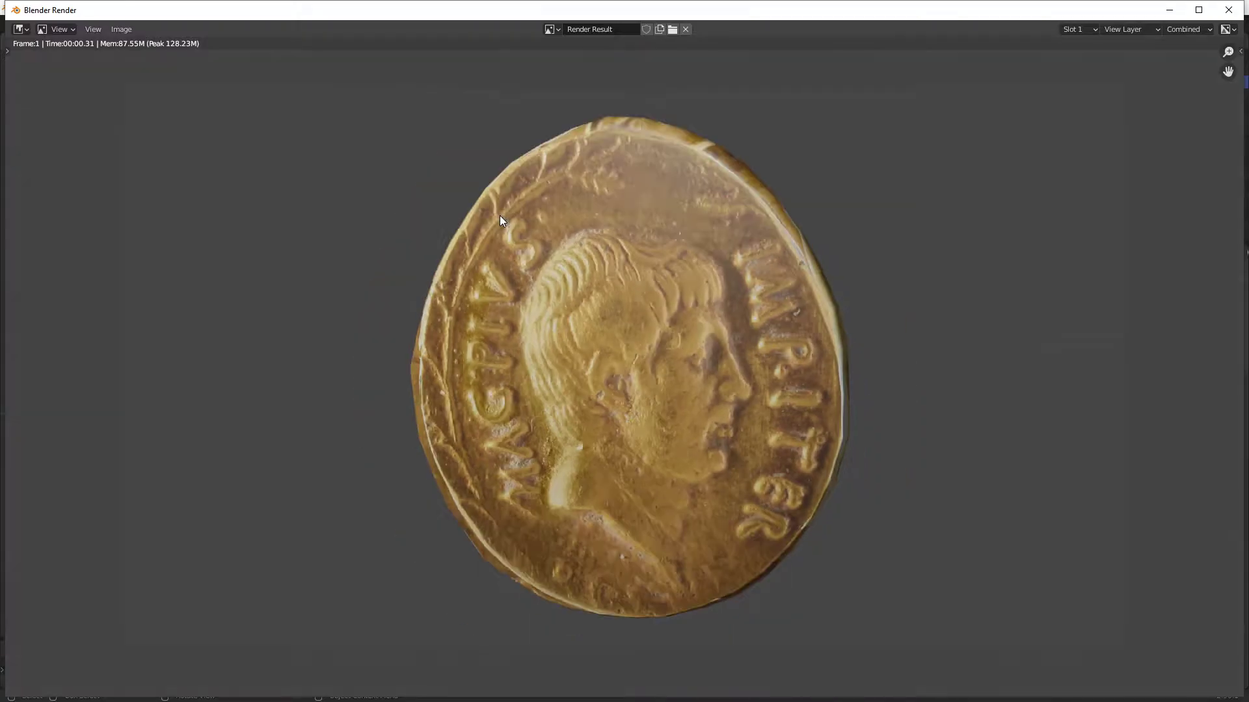
key("Escape")
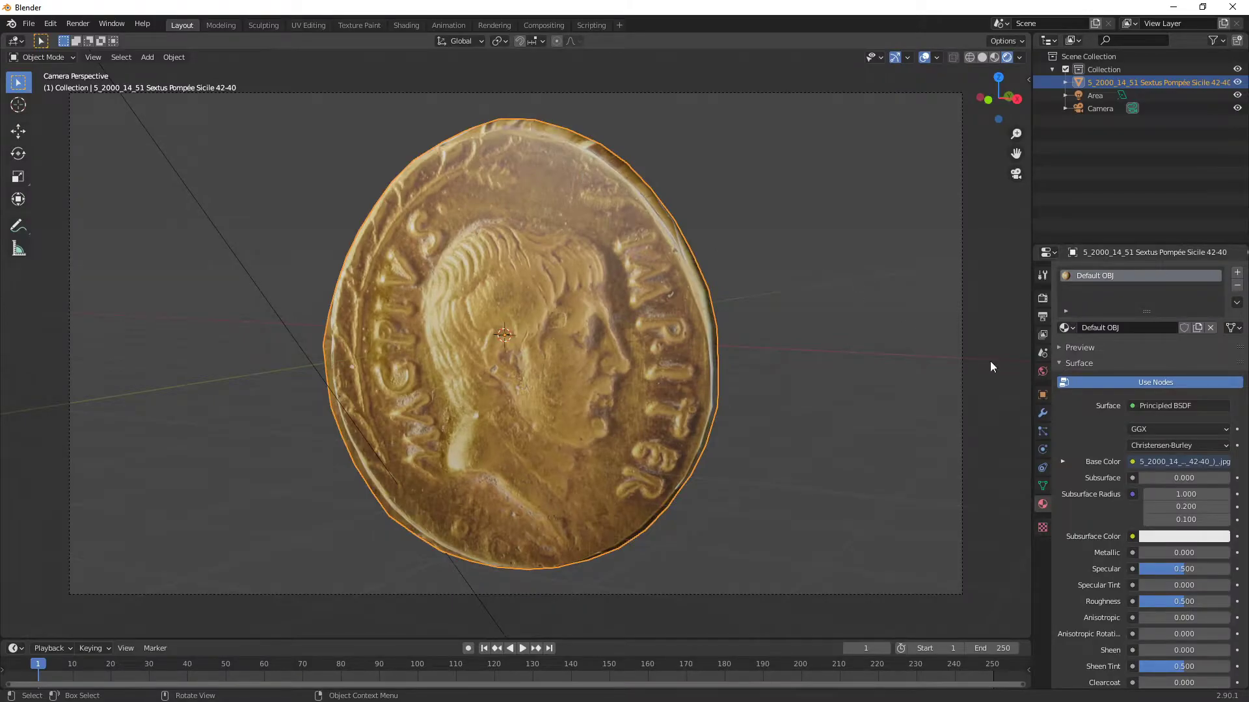
Raise the World background colour to white and render the coin against it.
left_click(1043, 371)
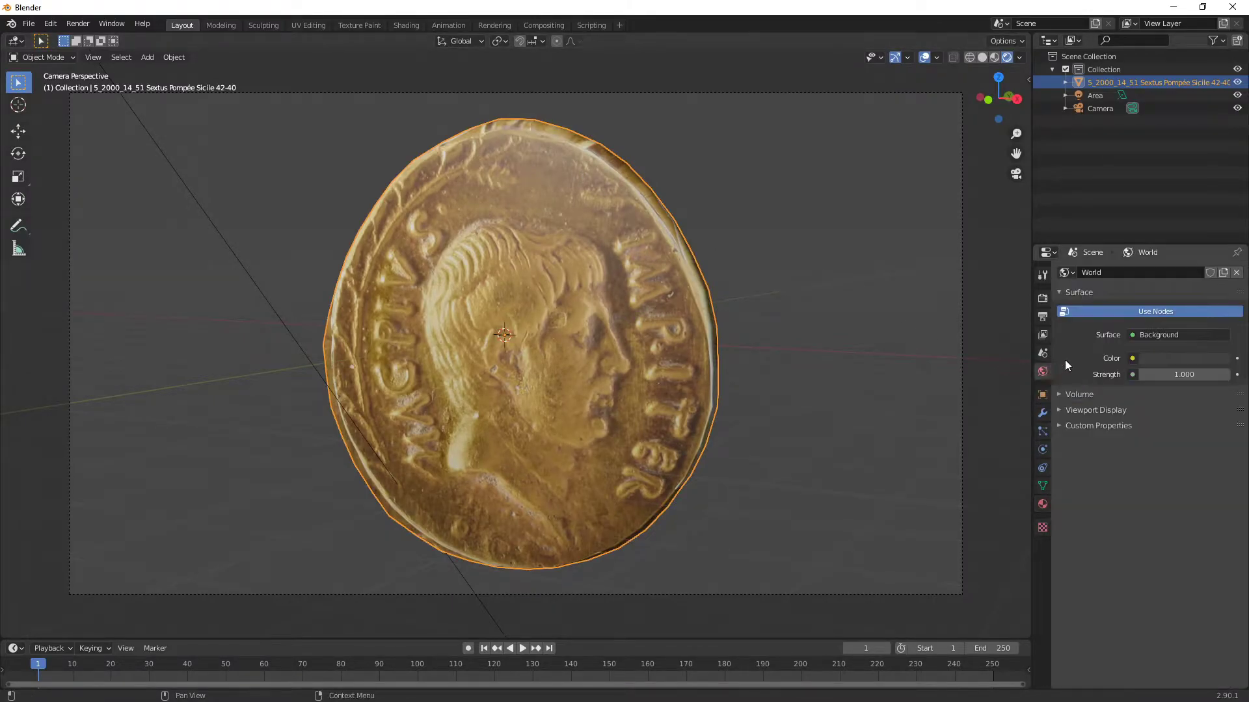
left_click(1181, 358)
left_click_drag(1219, 220, 1219, 173)
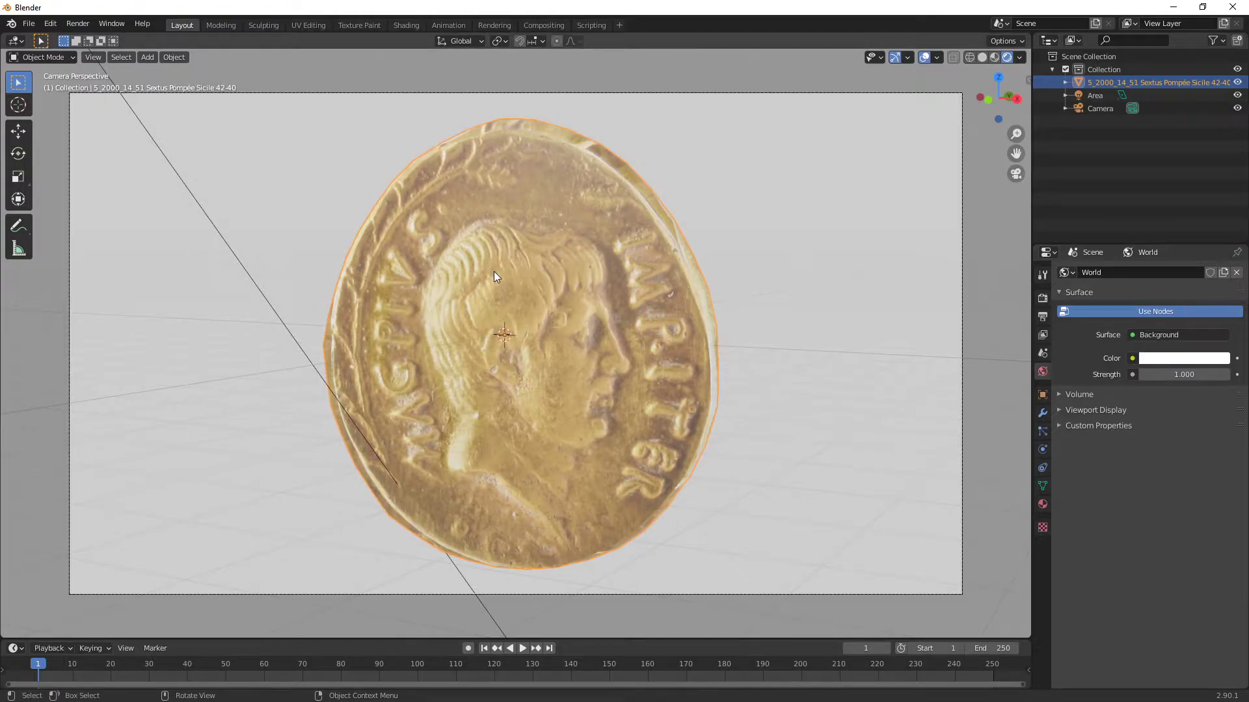
key("F12")
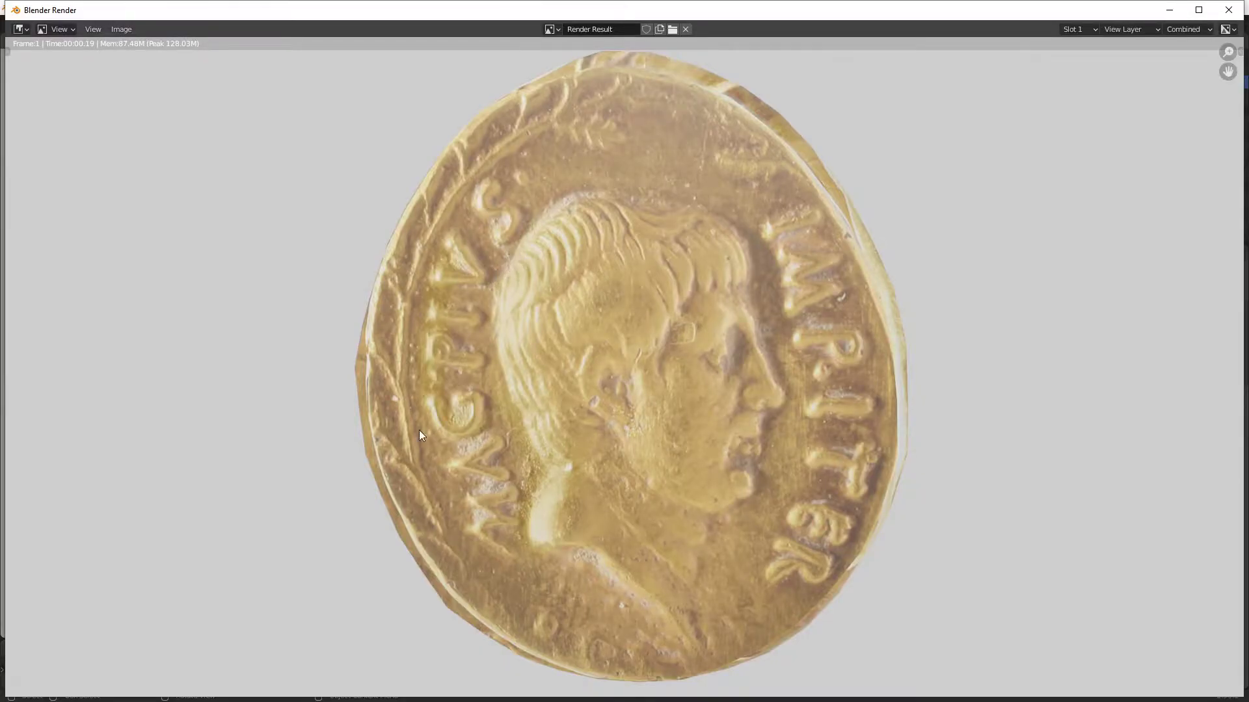
Sample the rendered background with an external colour picker, reading grey 206 rather than white.
key("super+shift+c")
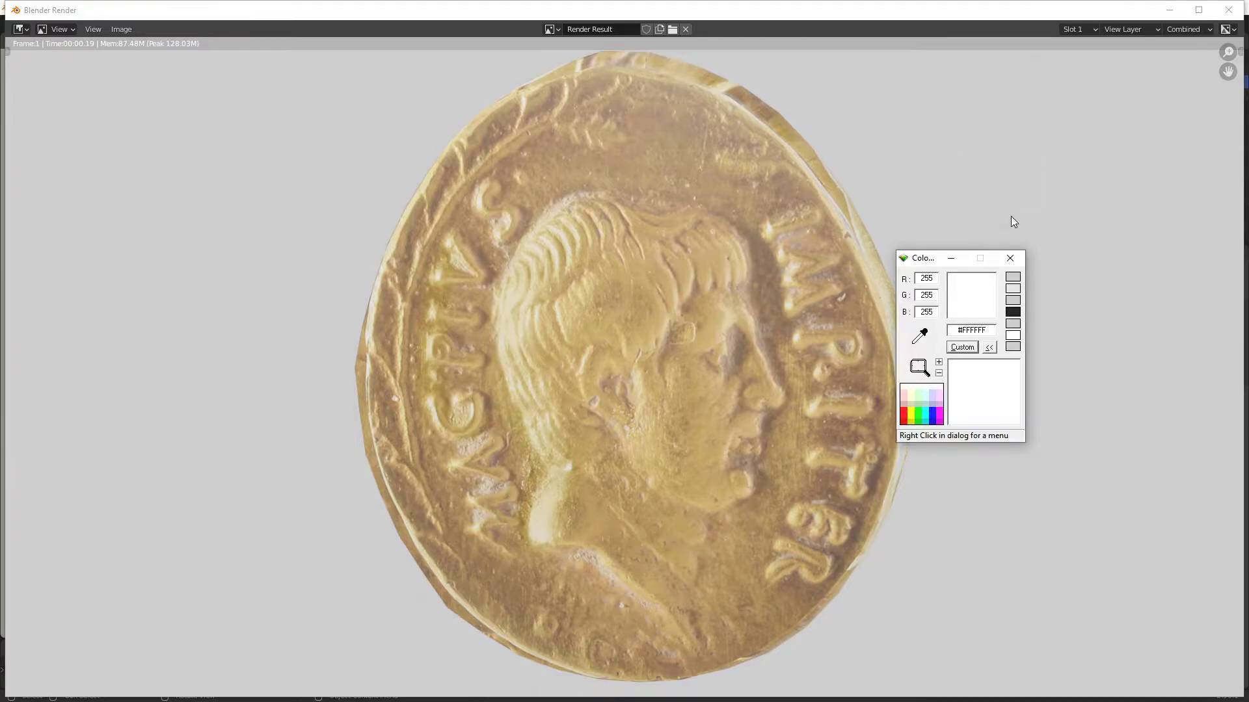
left_click(922, 337)
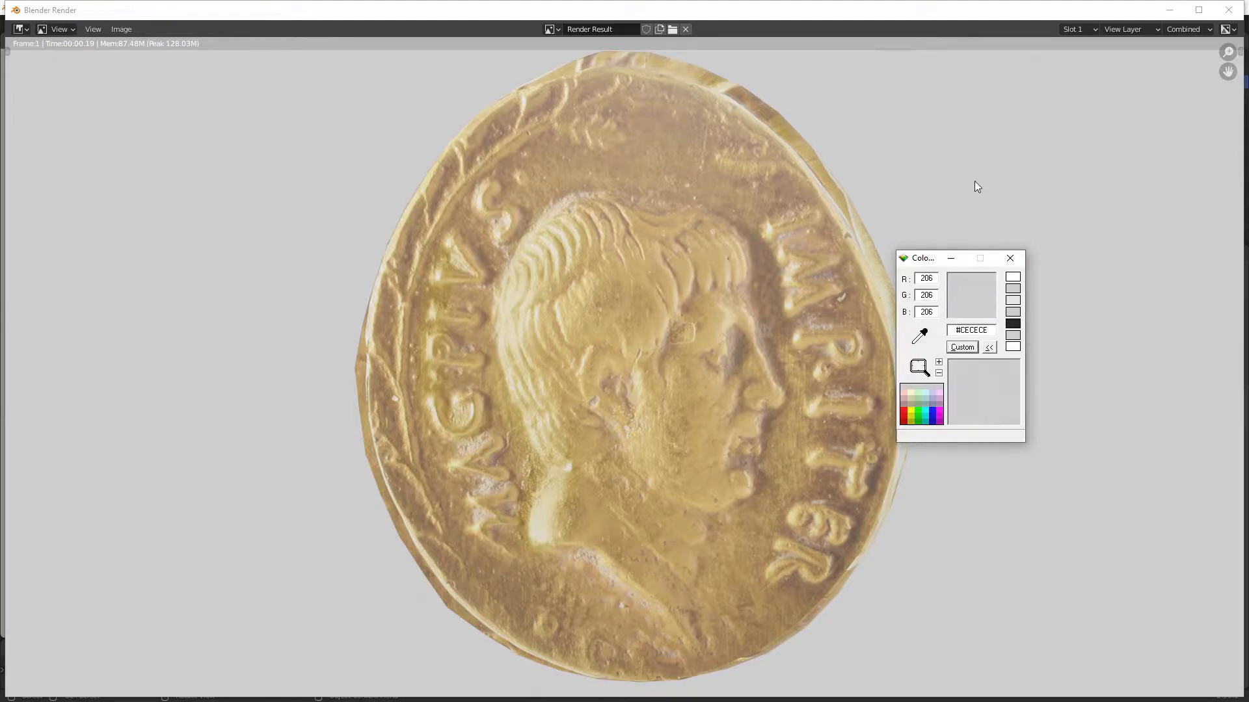
double_click(926, 278)
double_click(971, 329)
left_click(942, 12)
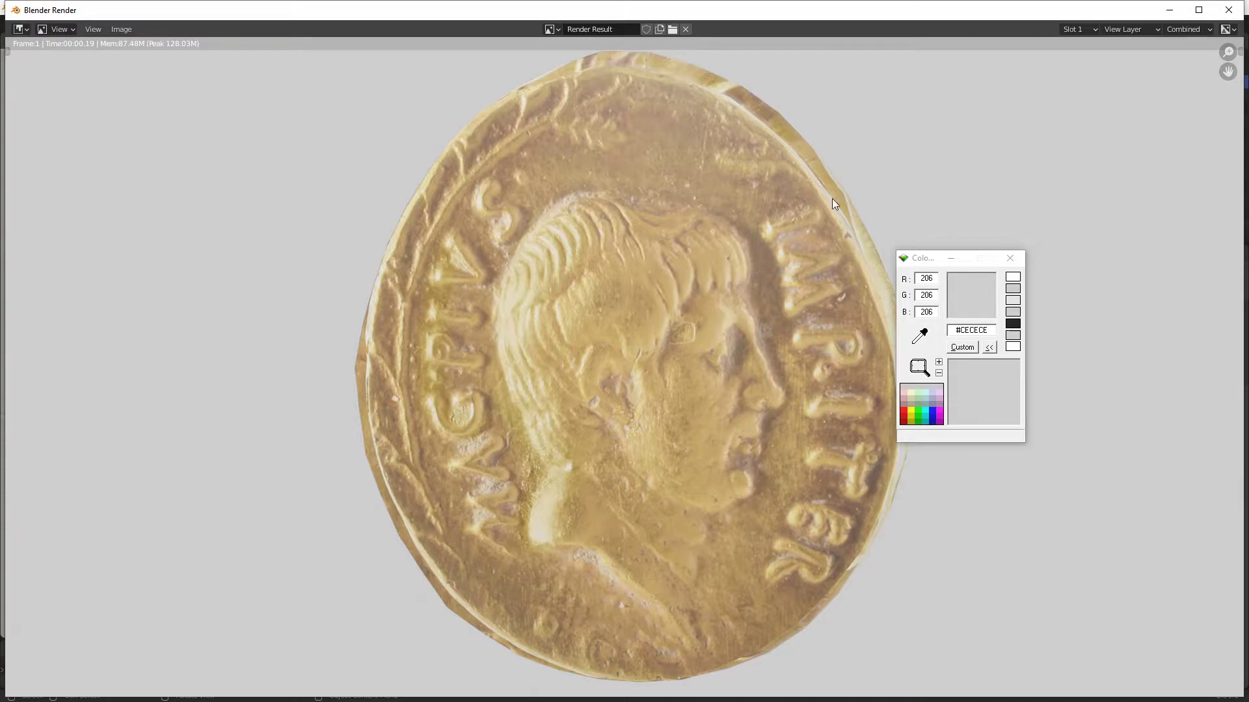
Close the render, return the World colour to dark grey and deselect the coin.
key("Escape")
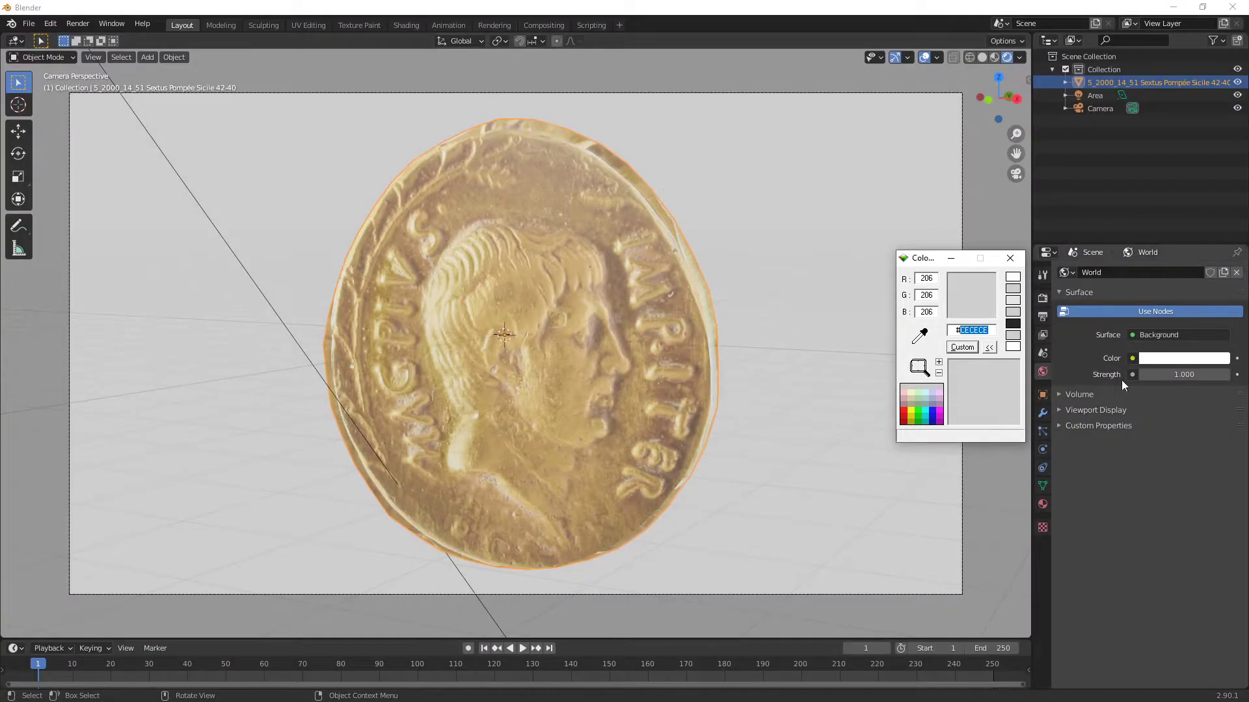
left_click(1174, 359)
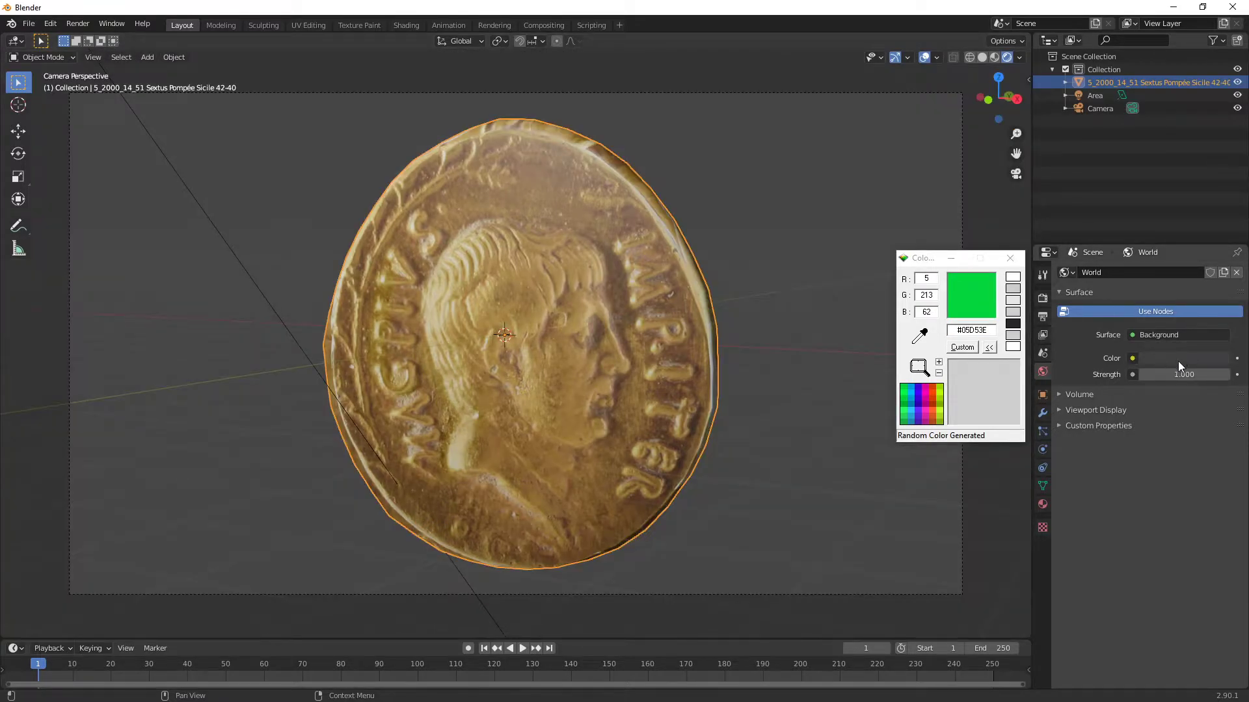
left_click(528, 288)
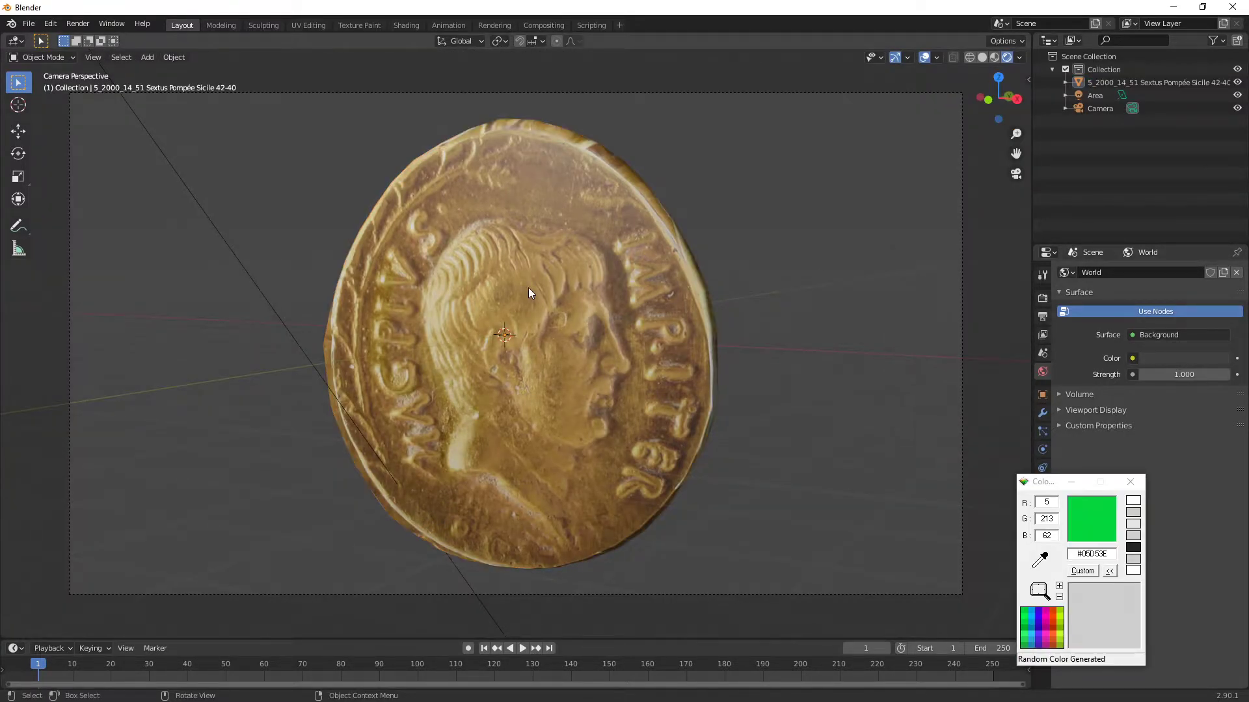
Add a plane, rotate it upright on X by 90 and scale it to fill the camera background.
key("shift+a")
mouse_move(462, 288)
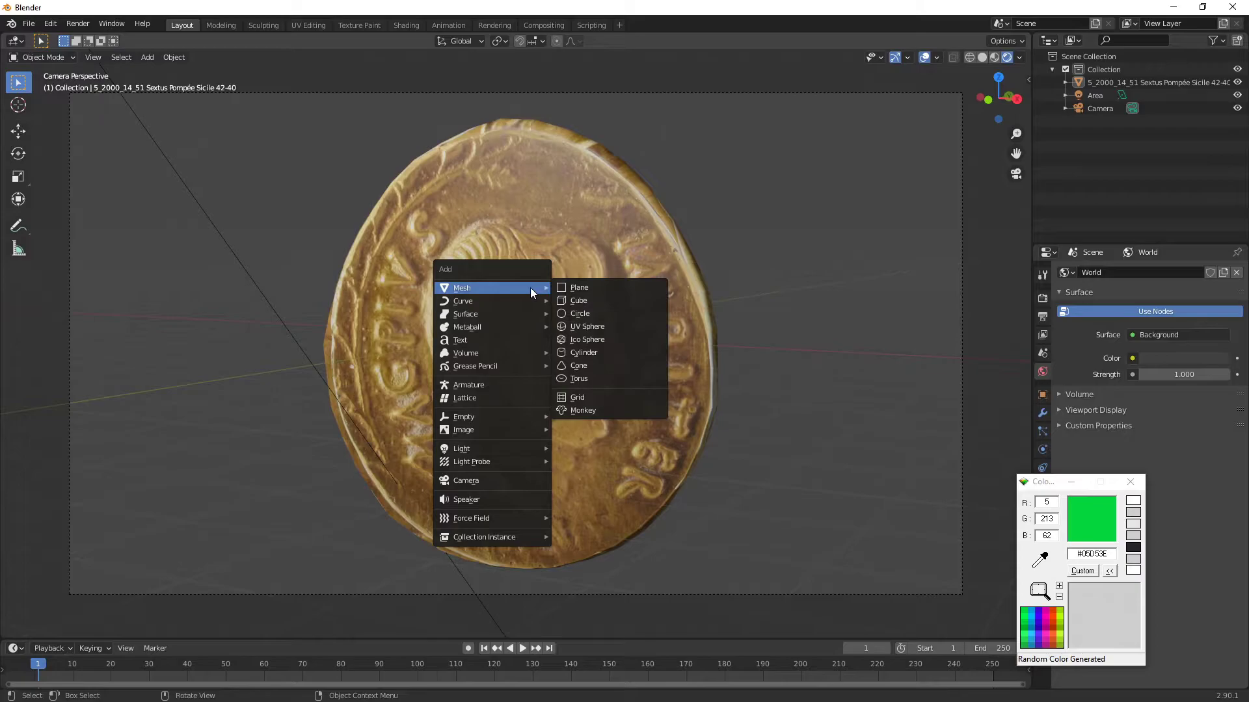
left_click(608, 291)
scroll(600, 292, "down", 2)
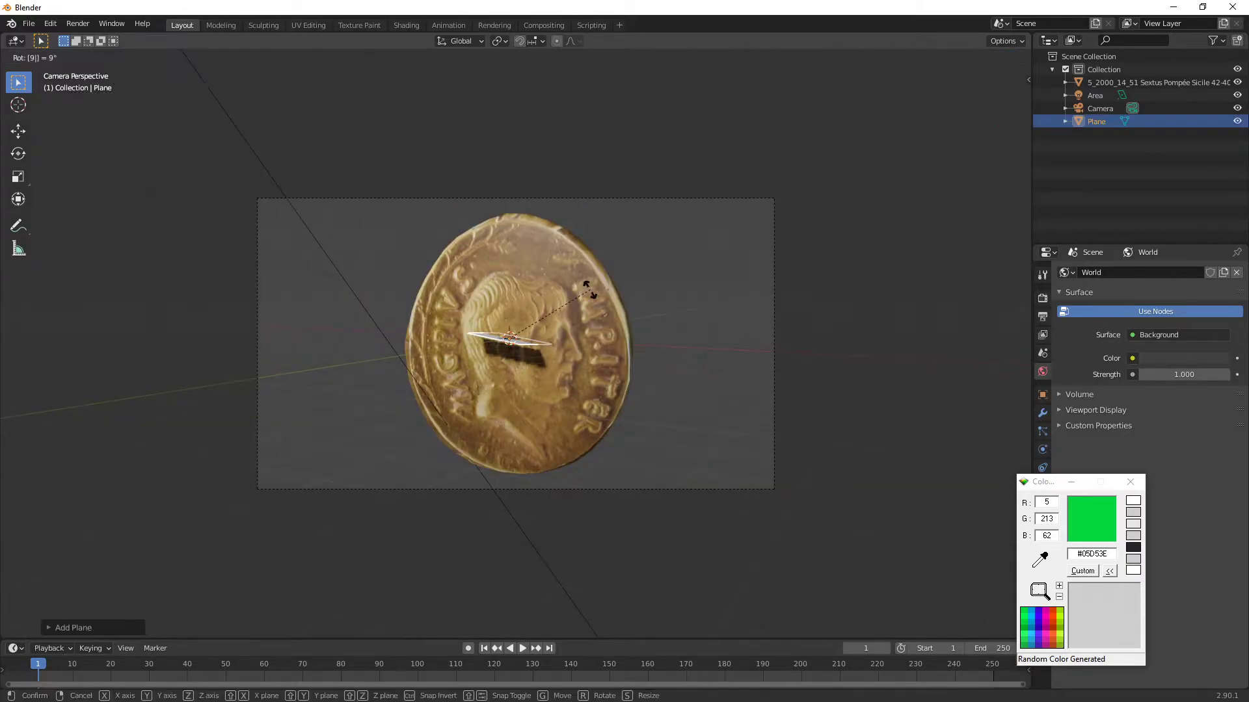
type("rx90")
key("Return")
key("s")
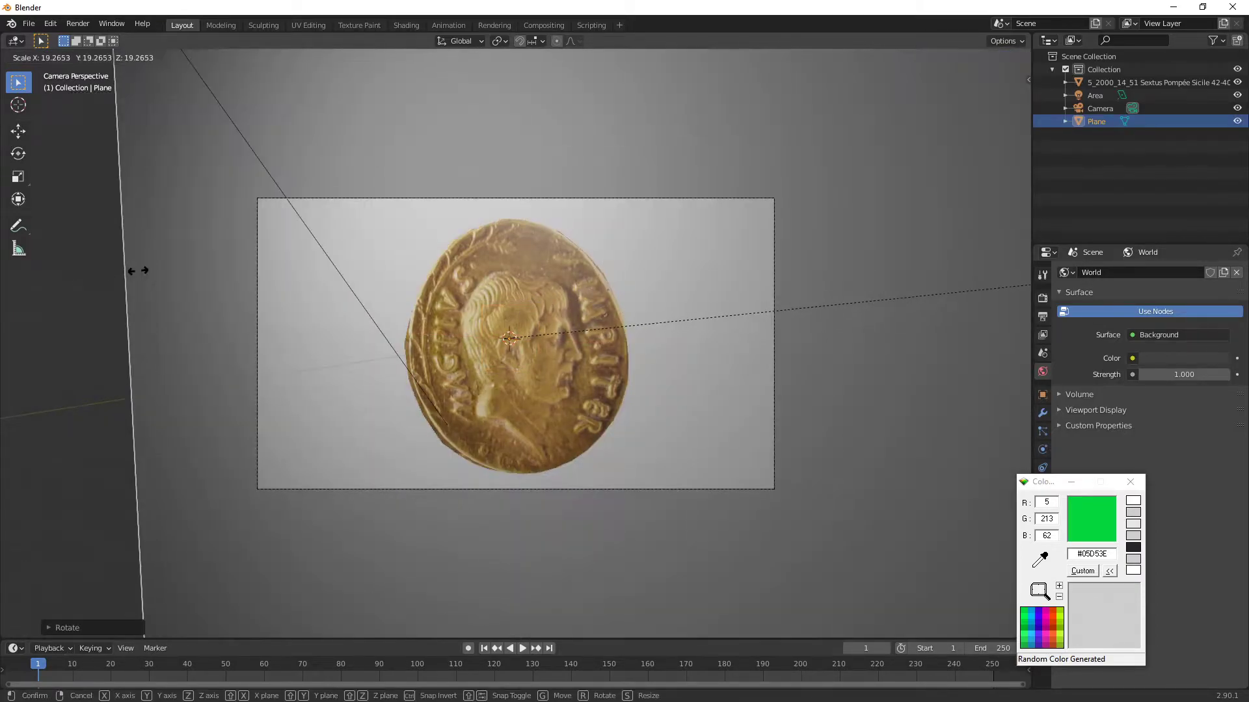
left_click(921, 297)
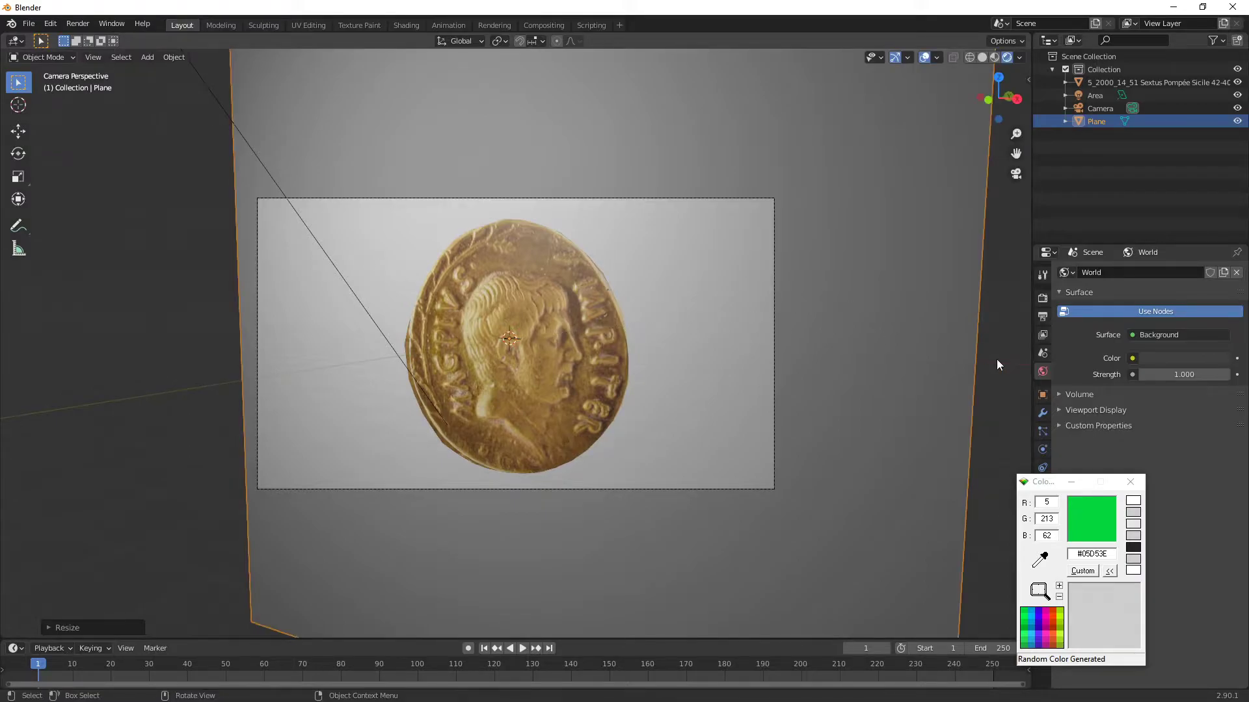
left_click_drag(1061, 485, 1139, 488)
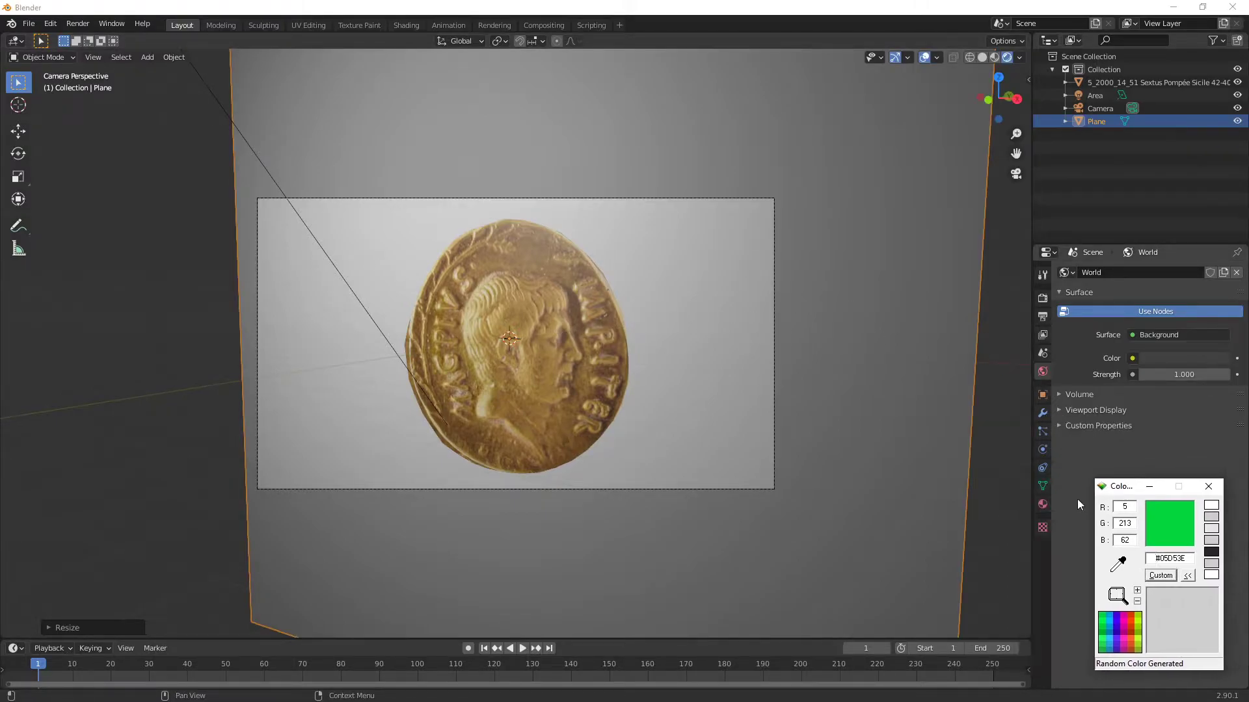
Give the backdrop plane a new material with a white emission colour.
left_click(1042, 503)
left_click(1116, 327)
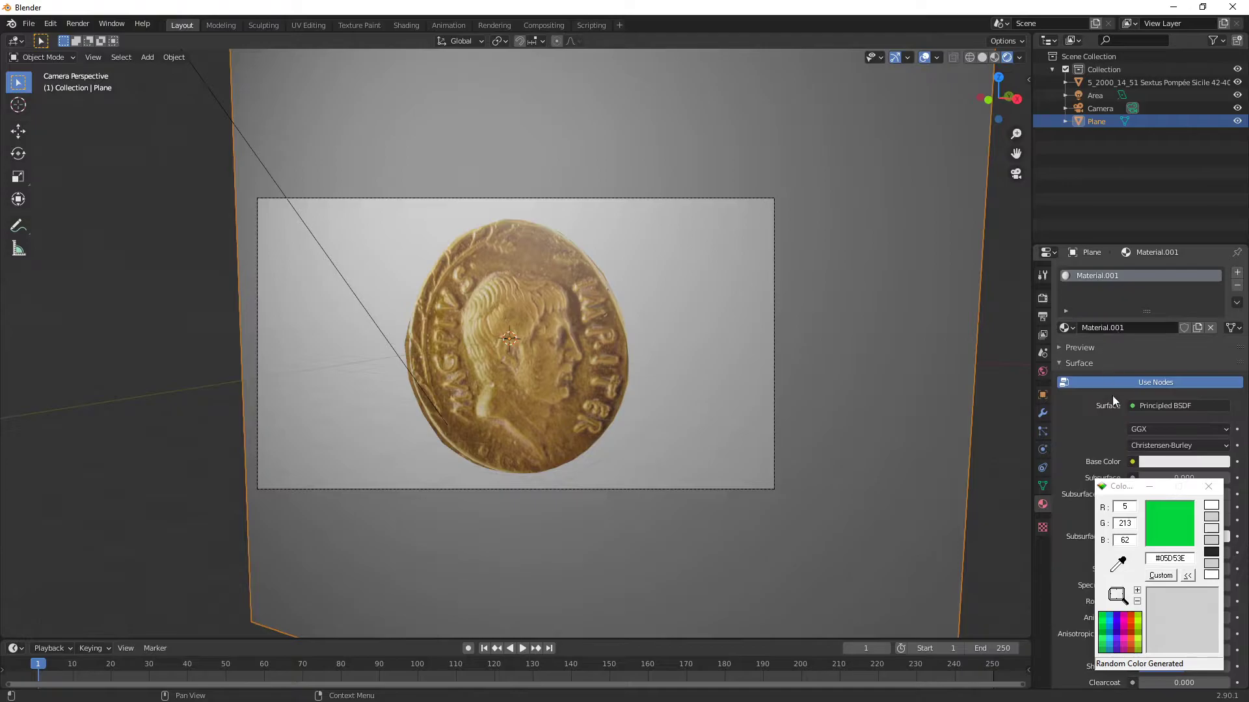
left_click_drag(1162, 488, 130, 450)
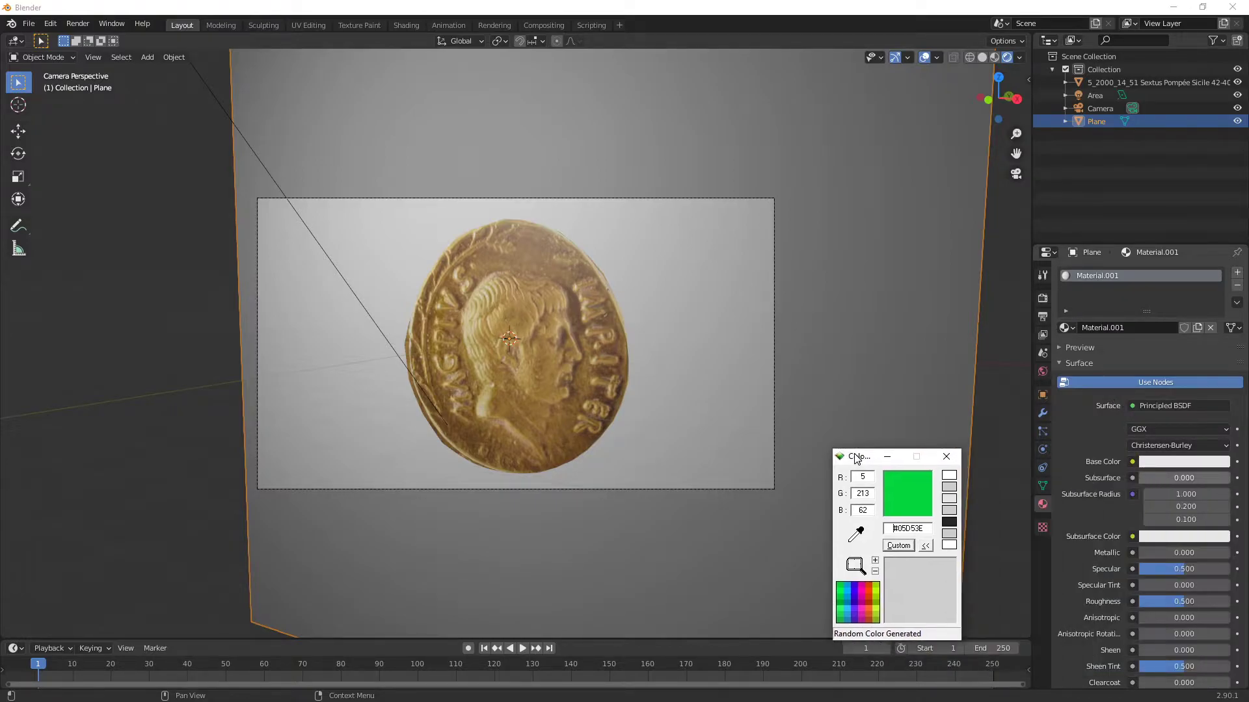
scroll(1118, 586, "down", 5)
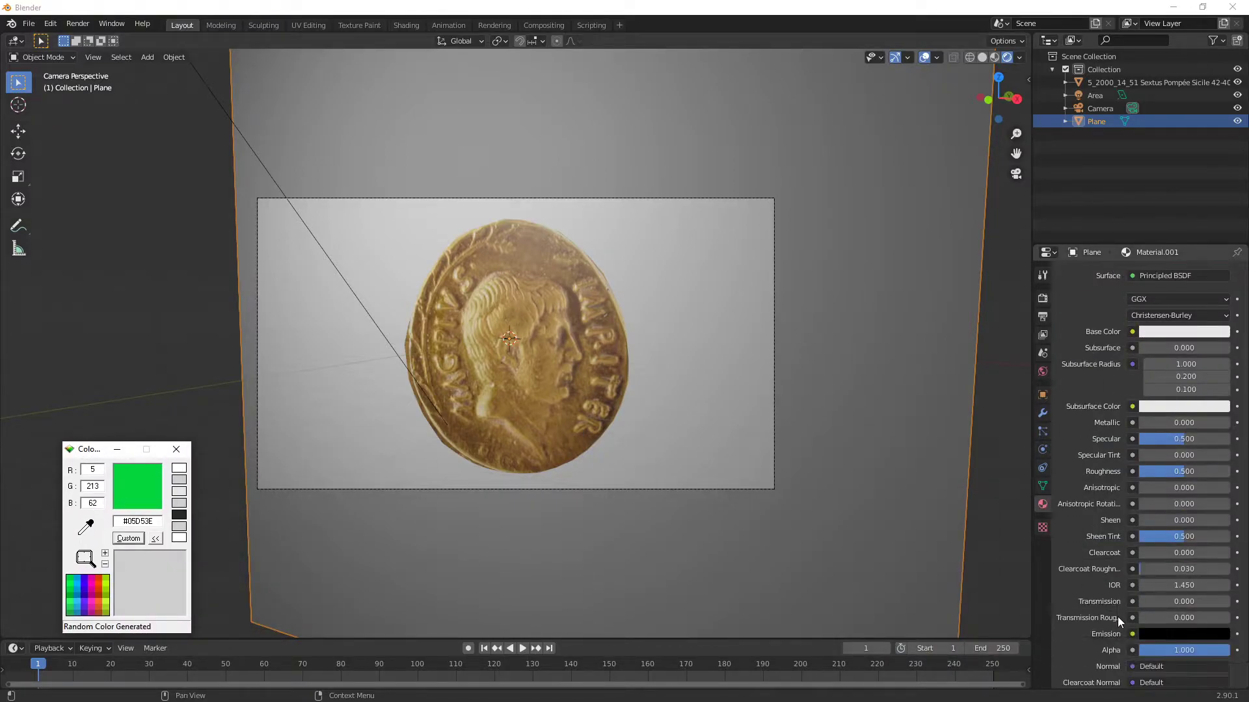
left_click(1159, 635)
left_click_drag(1218, 463, 1219, 447)
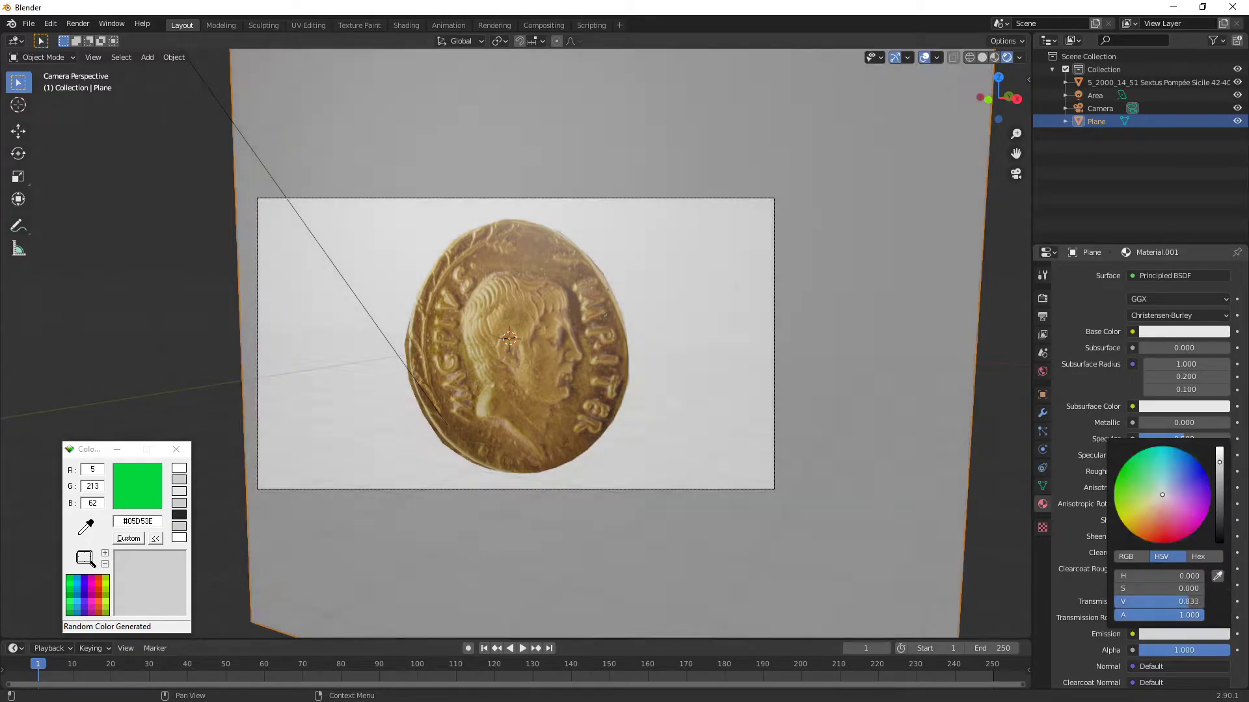
Sample the plane's on-screen grey value, then reselect the backdrop plane.
left_click(88, 527)
left_click(361, 278)
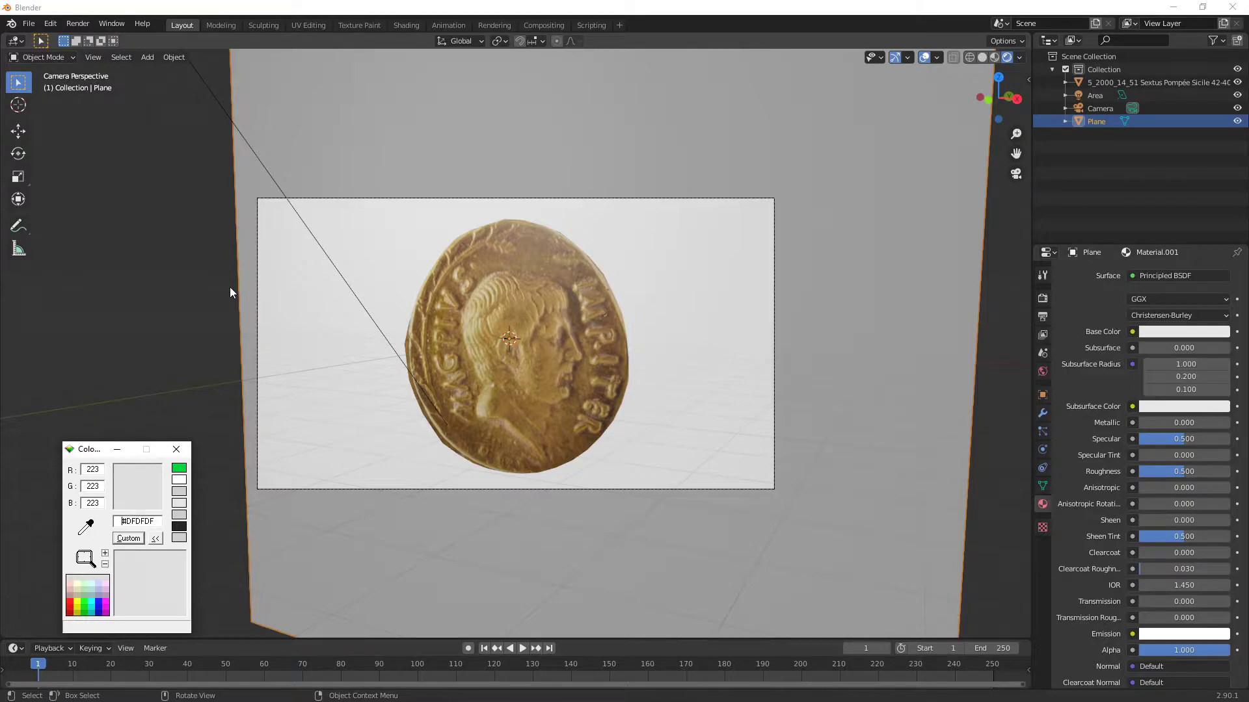
left_click(649, 196)
left_click(421, 132)
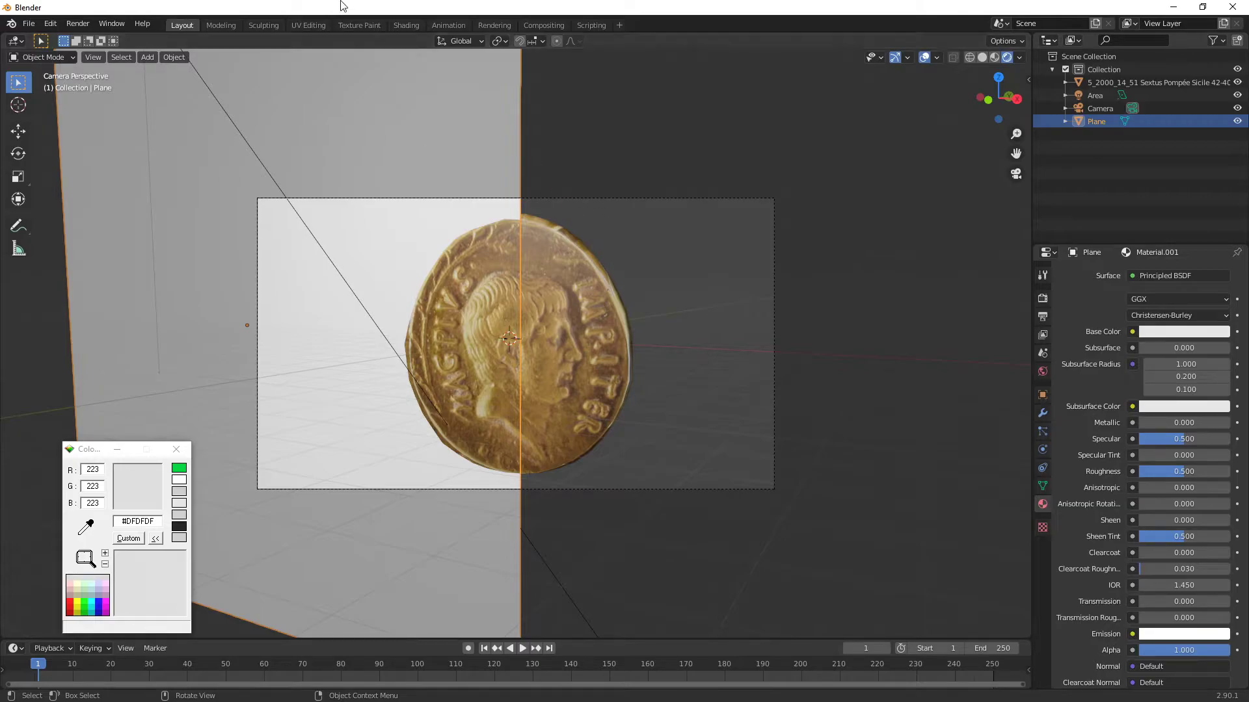
Enable compositing nodes and add Mix, Texture and Viewer nodes with the Mix result feeding the Viewer.
left_click(548, 27)
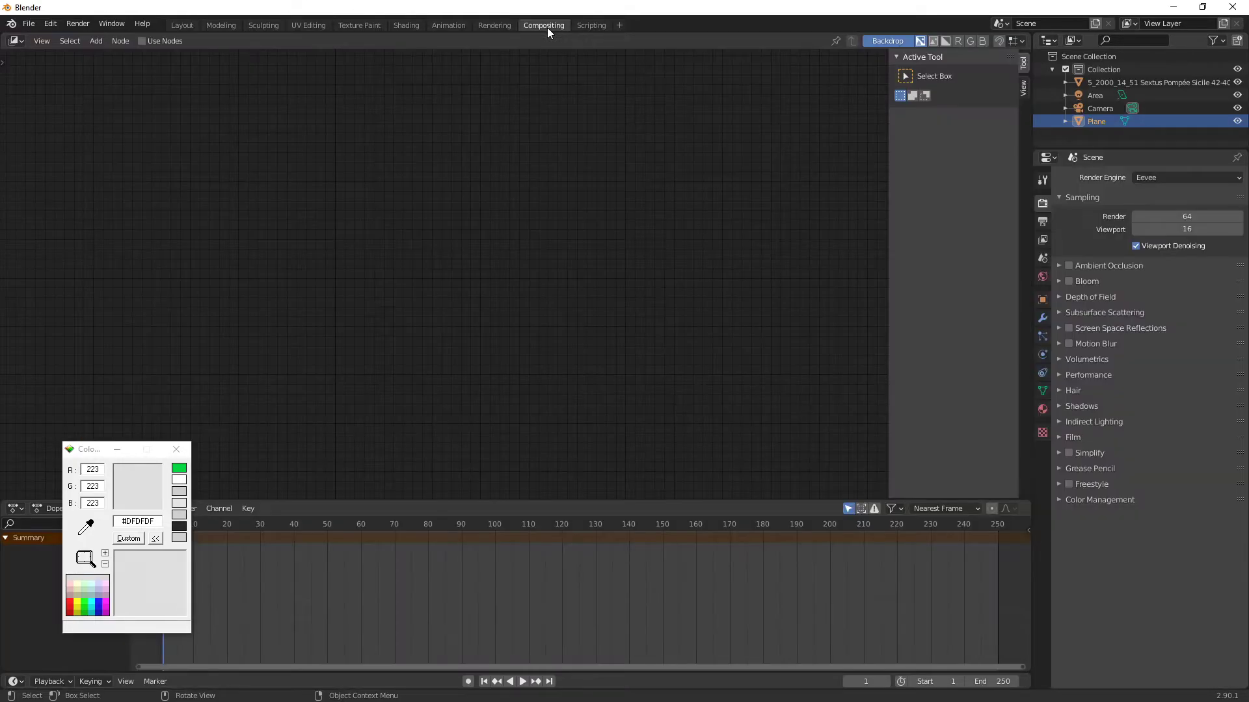
left_click(145, 43)
key("shift+a")
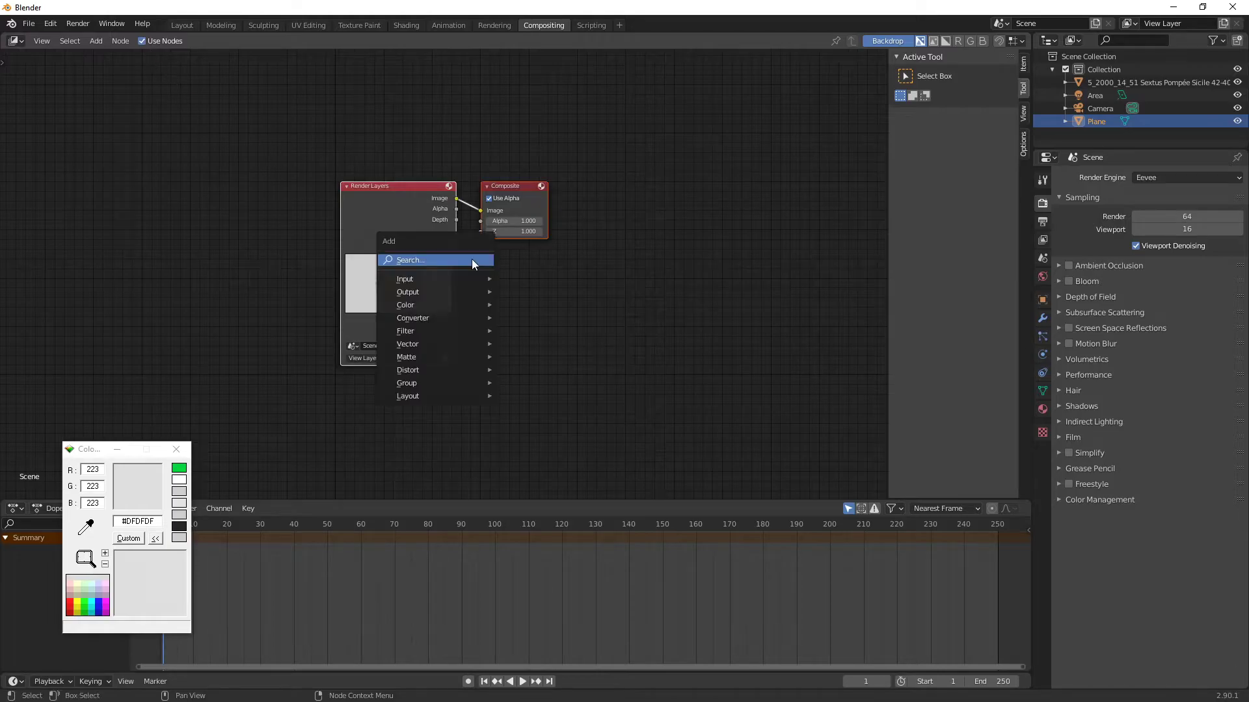
scroll(586, 371, "down", 3)
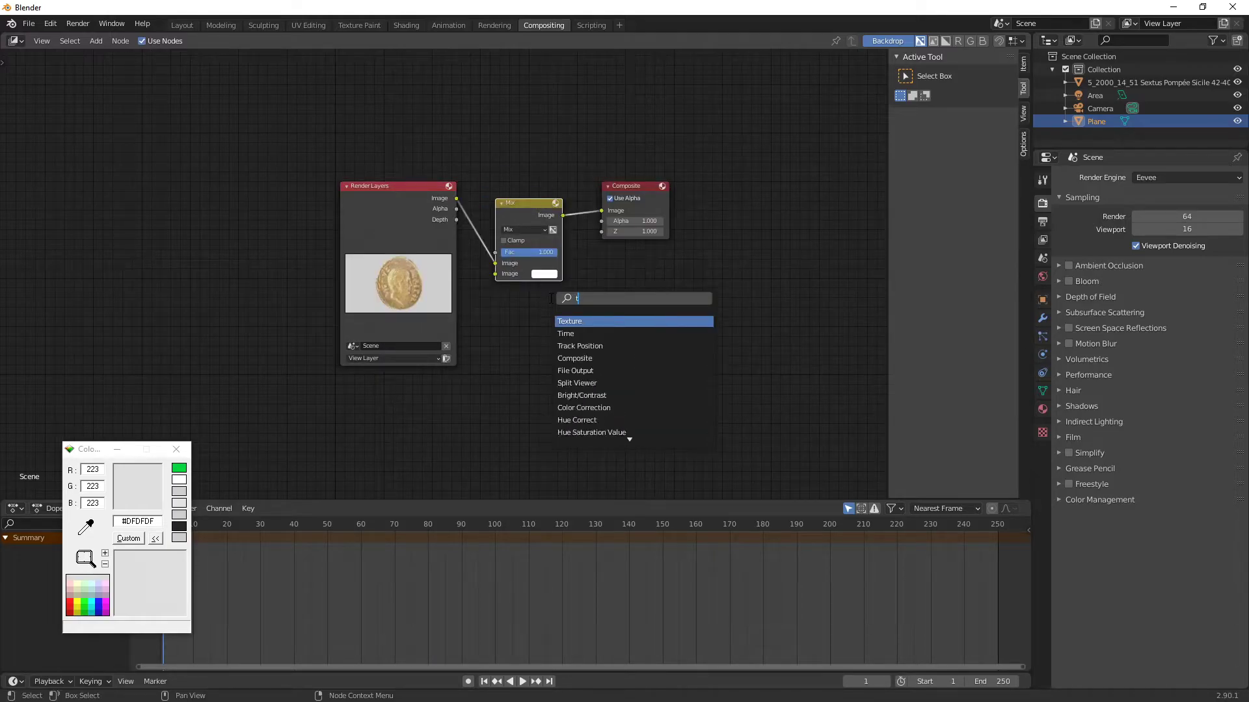
type("textu")
left_click(586, 322)
left_click(502, 284)
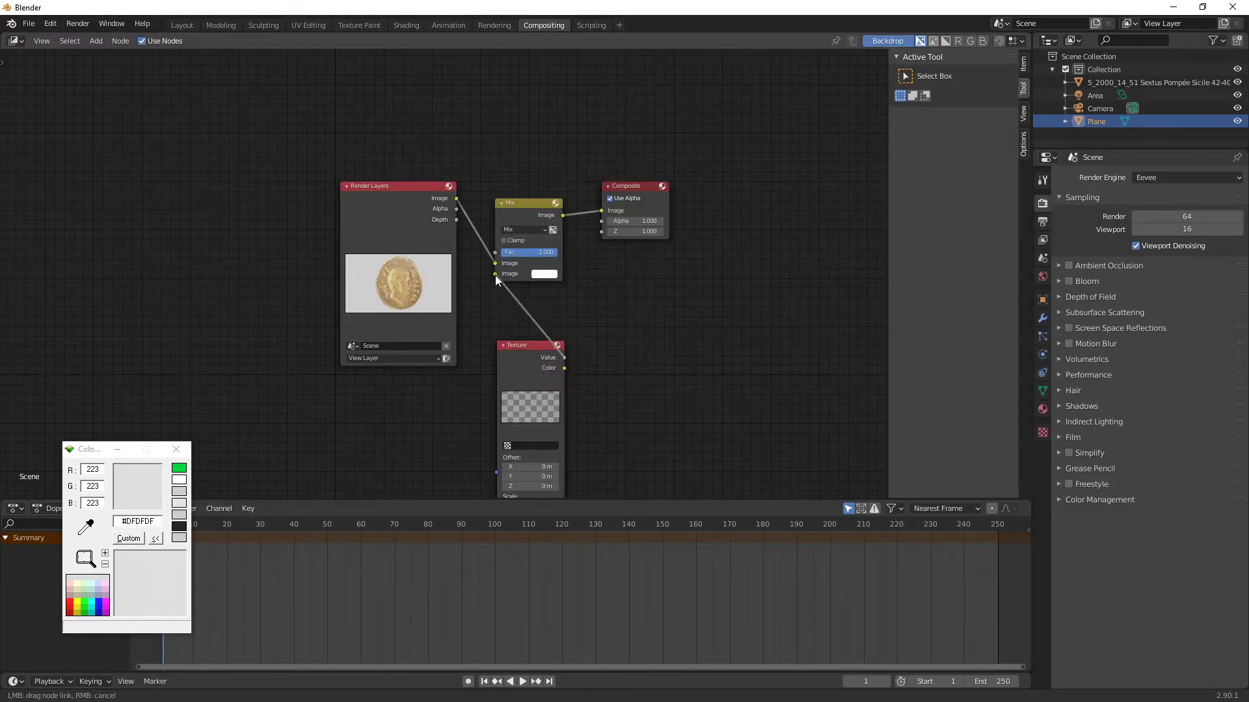
key("shift+a")
type("viewer")
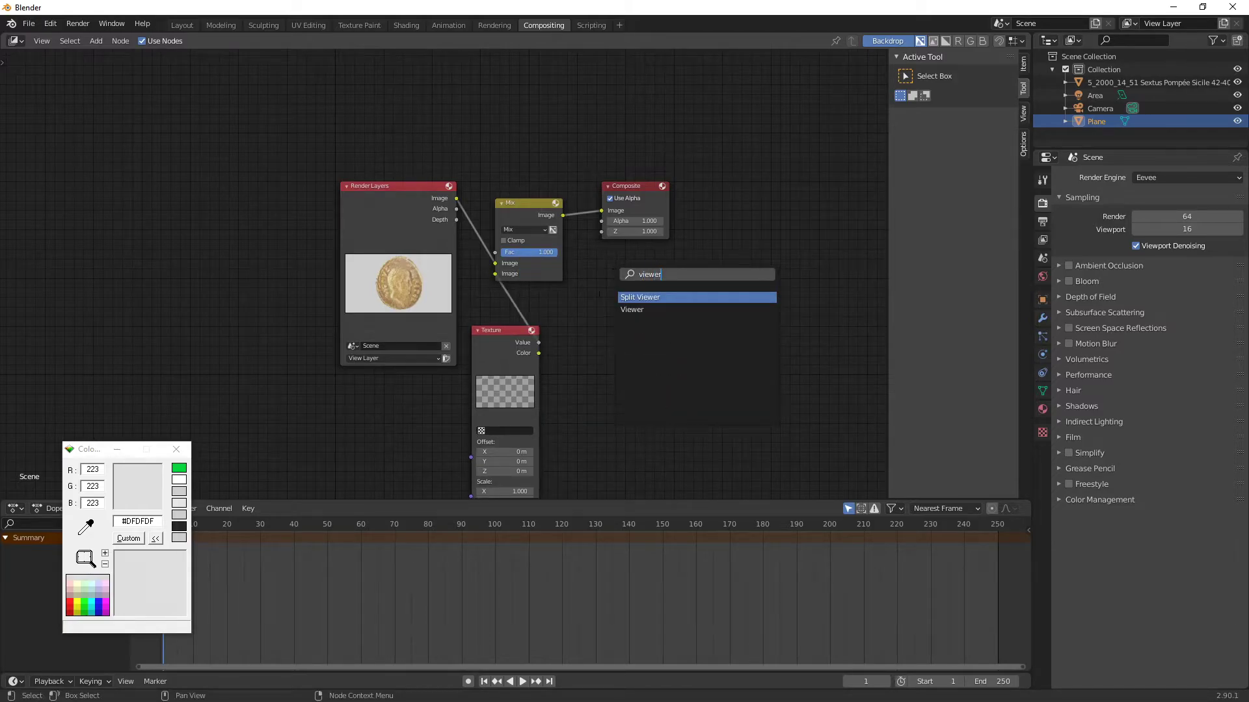
left_click(632, 308)
left_click(625, 284)
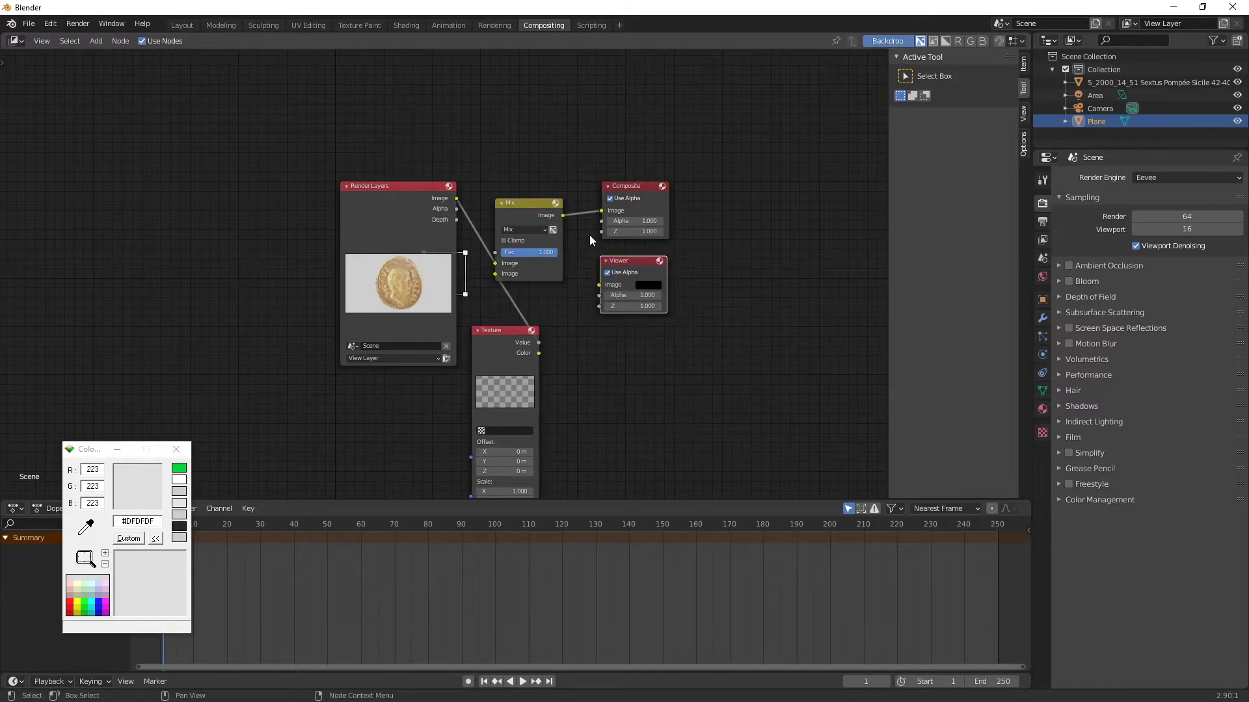
left_click_drag(563, 213, 599, 283)
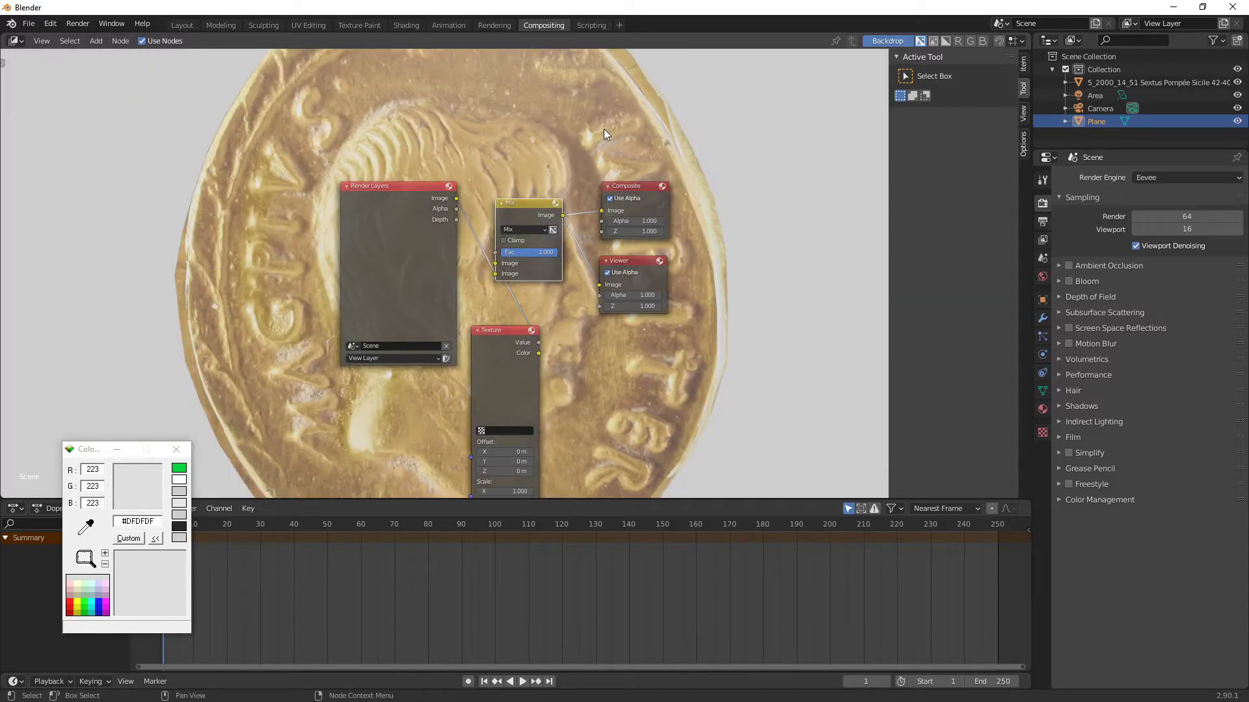
key("F12")
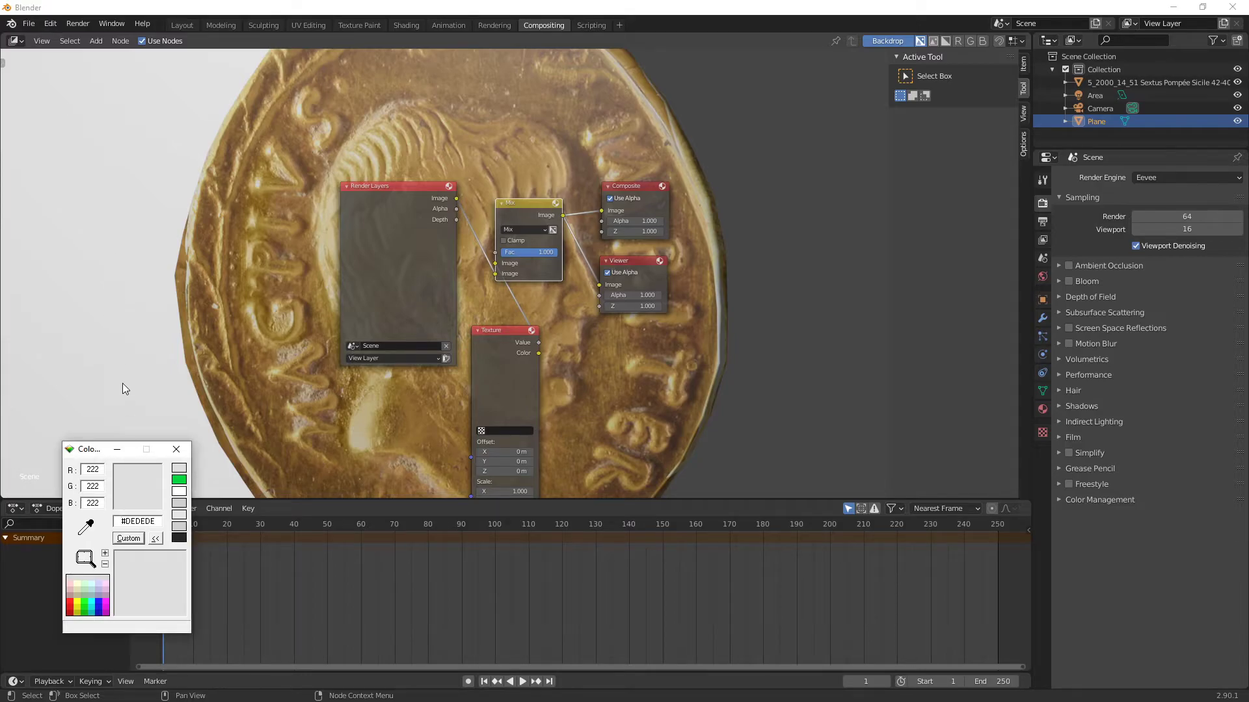
scroll(370, 370, "up", 2)
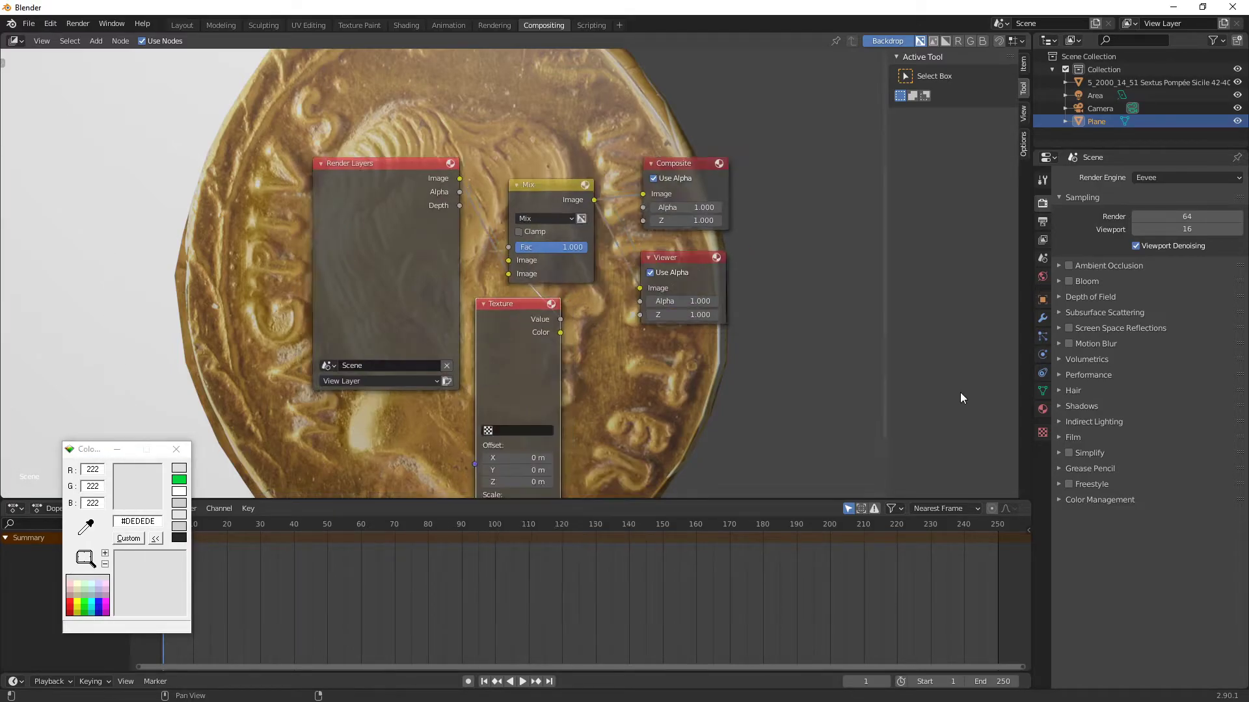
Create a new Blend texture with a colour ramp set fully white.
left_click(1043, 432)
left_click(1178, 197)
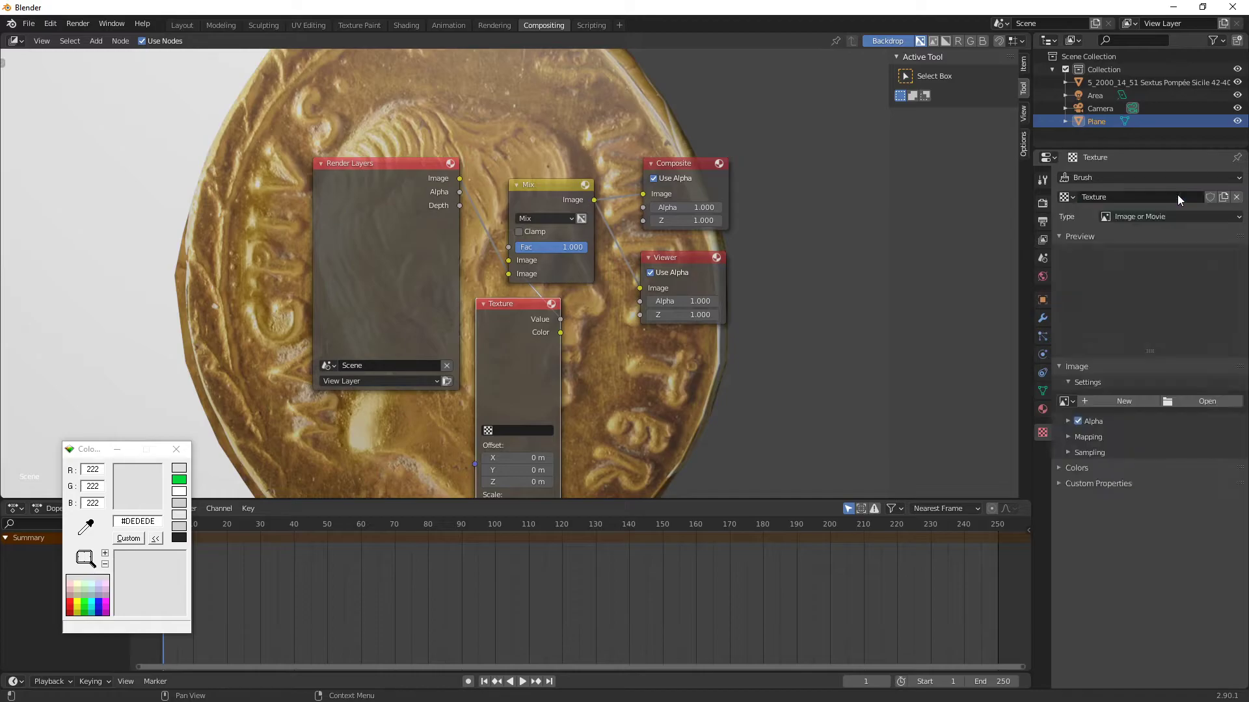
left_click(1137, 217)
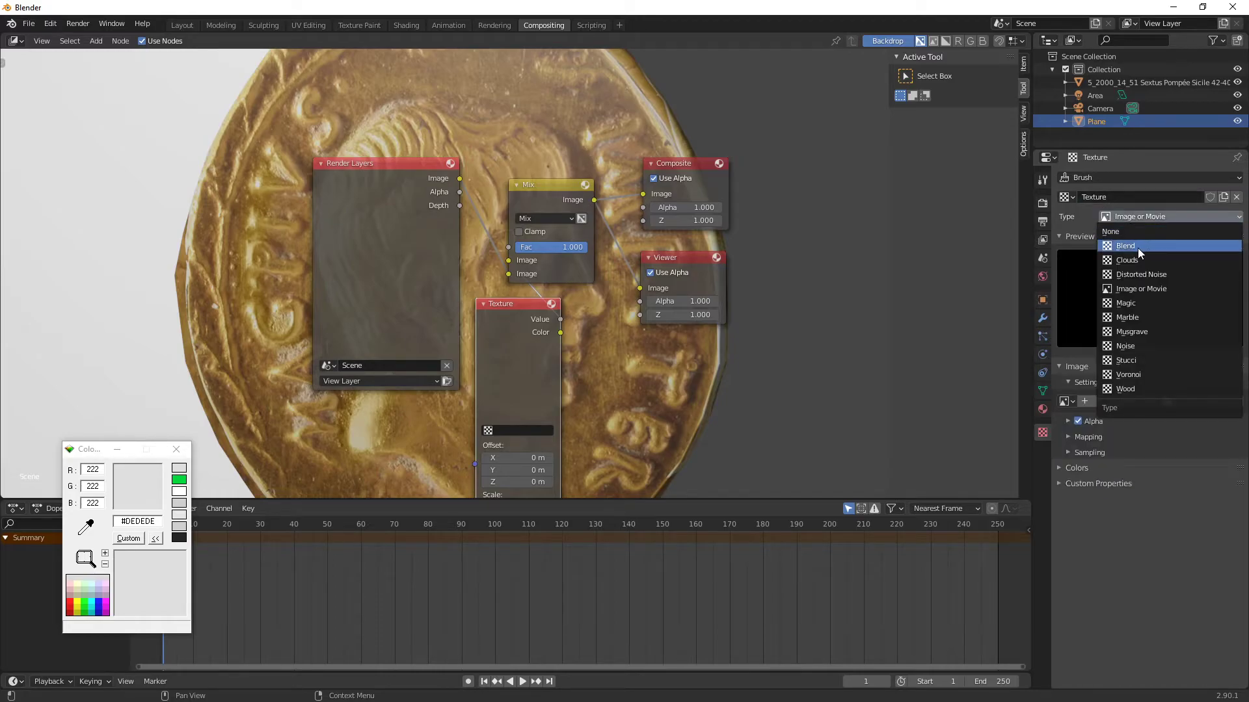
left_click(1137, 247)
left_click(1076, 425)
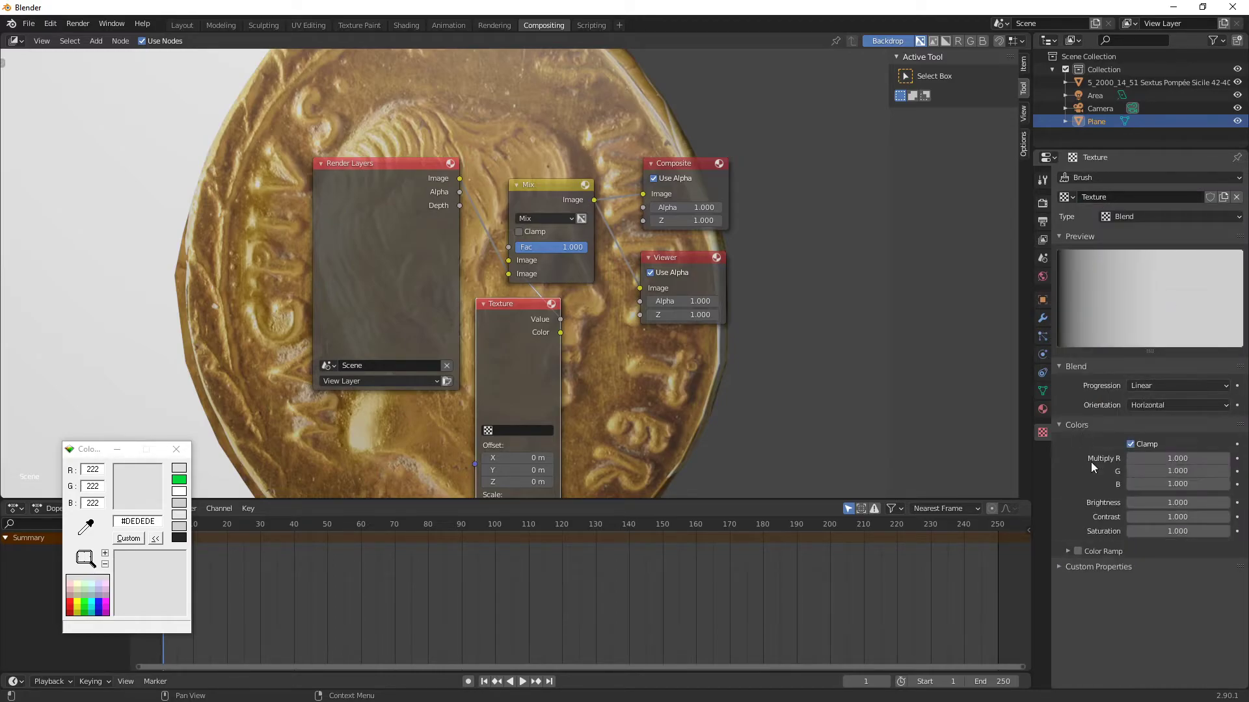
left_click(1072, 552)
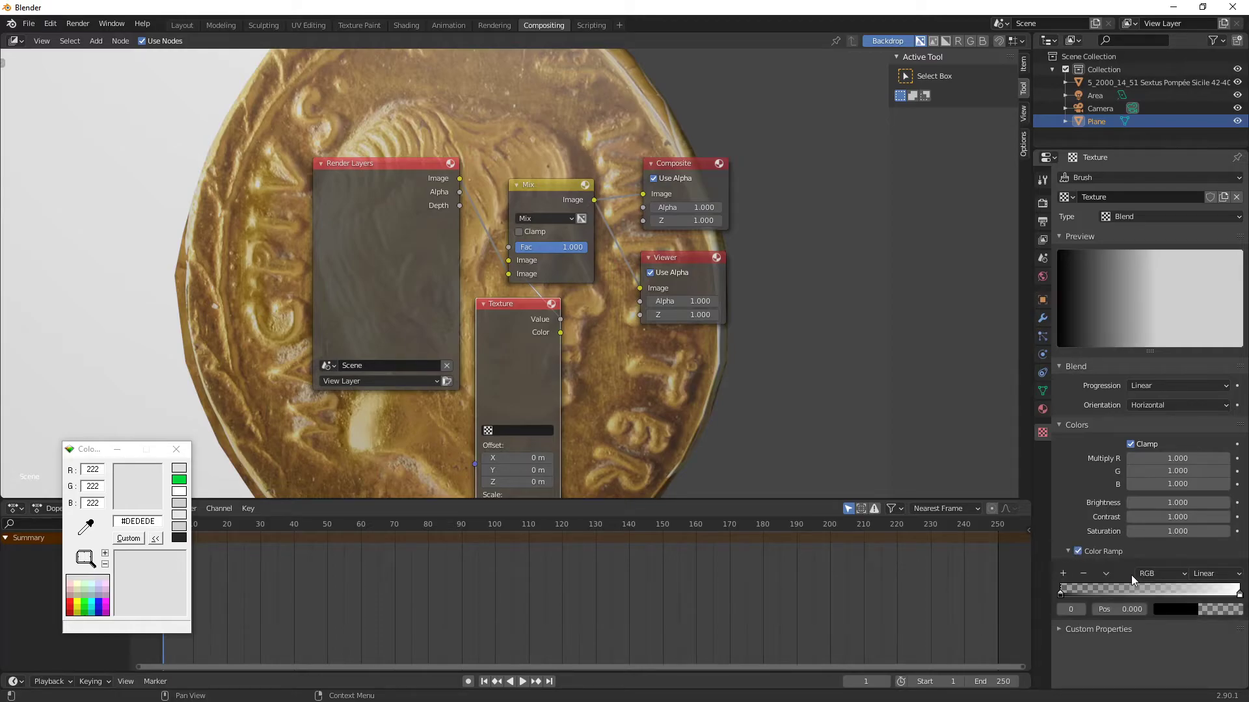
left_click(1169, 609)
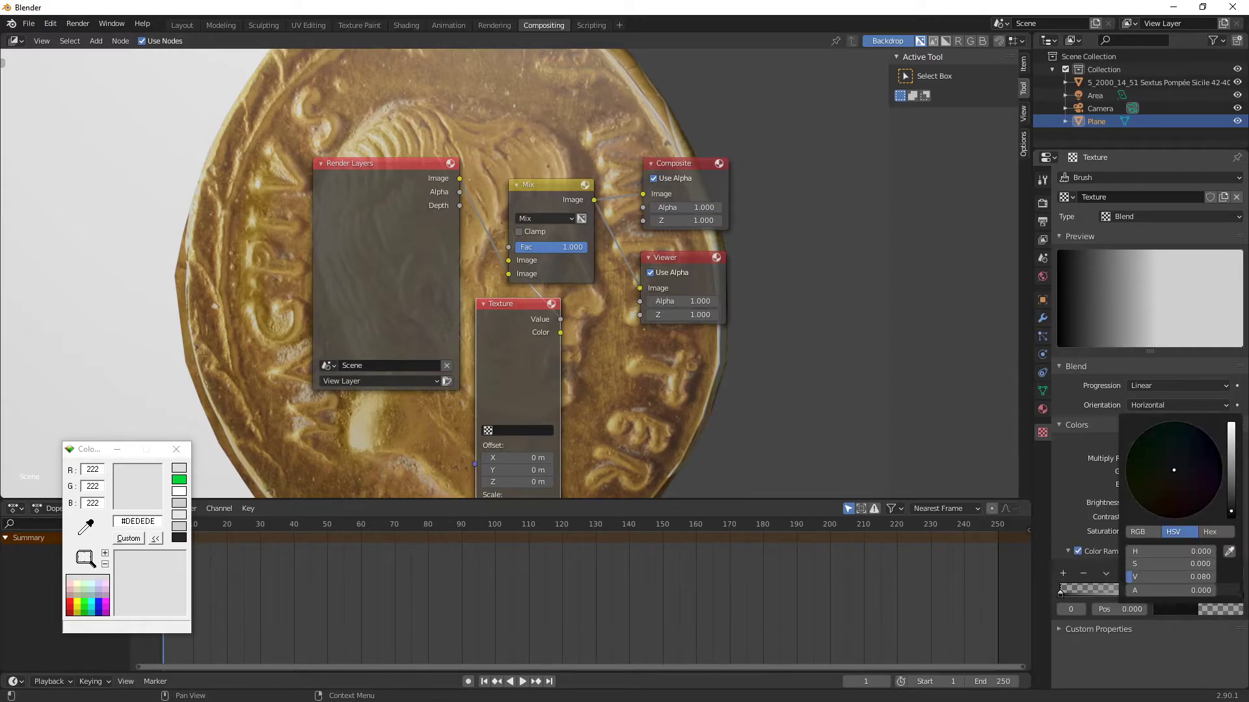
left_click_drag(1237, 517, 1237, 426)
left_click(1198, 608)
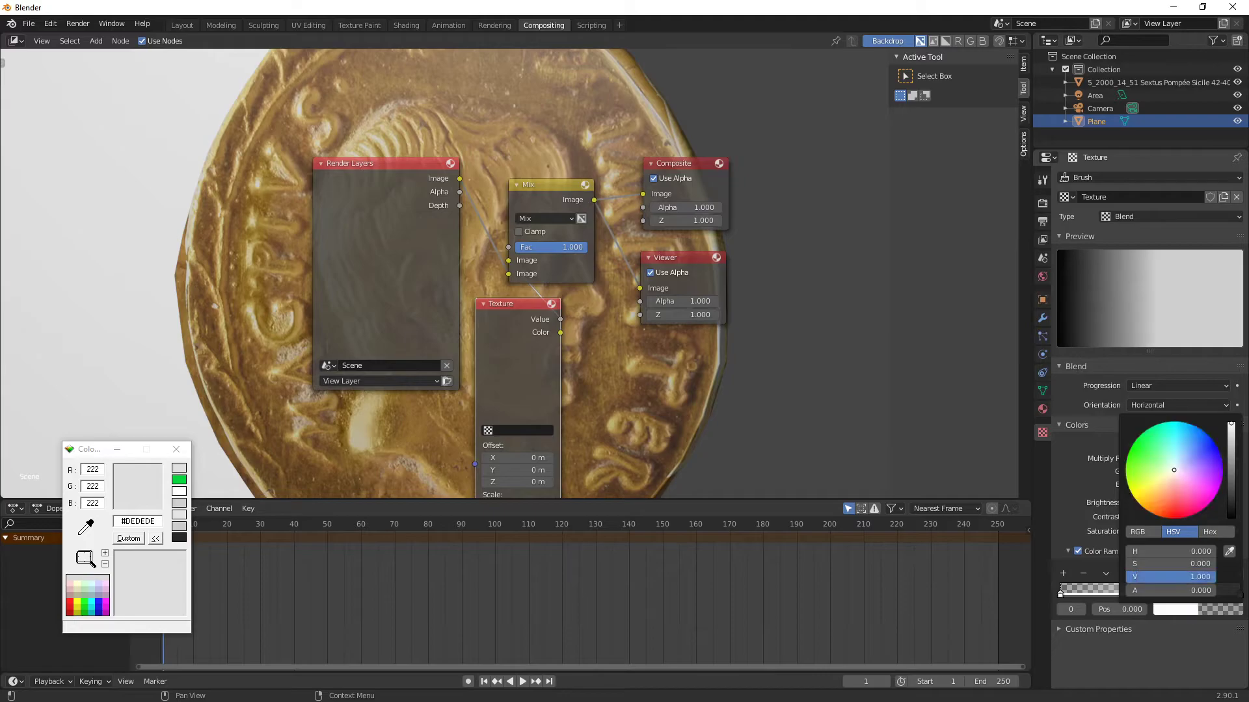
left_click_drag(1231, 508, 1231, 426)
left_click(1199, 608)
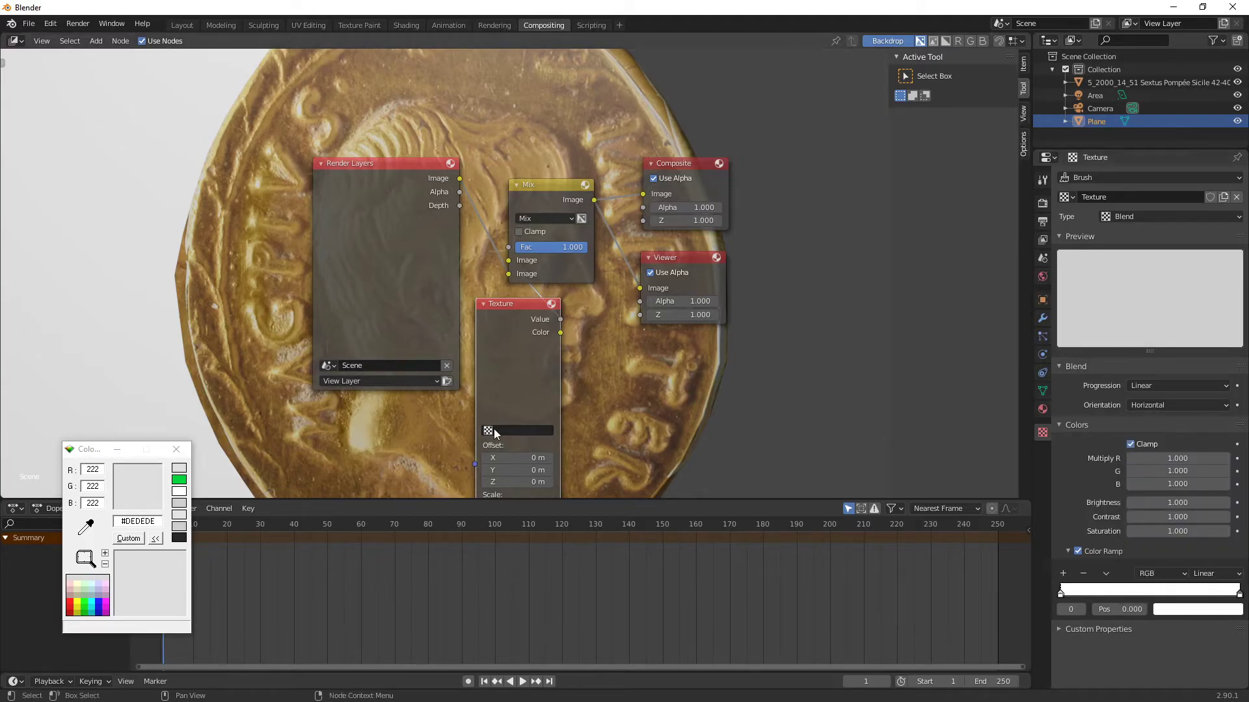
Assign the texture to the Texture node and rename it SolidWhite.
left_click(517, 431)
double_click(1122, 196)
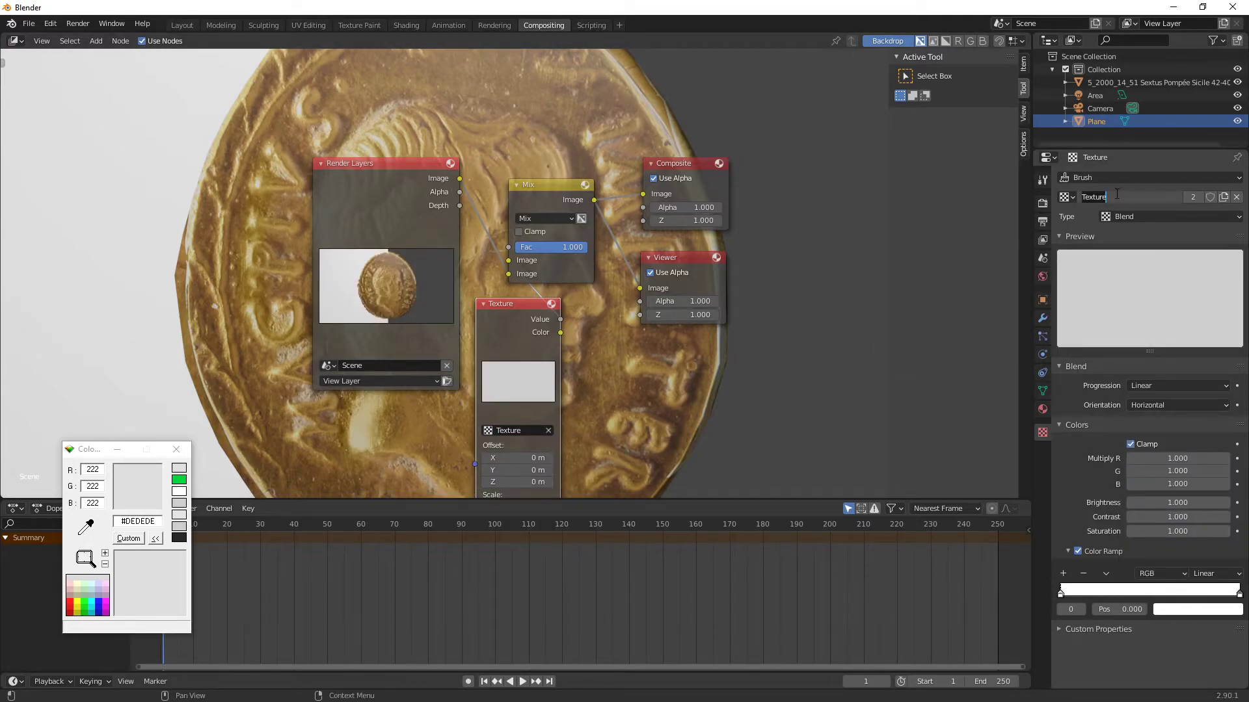
type("SolidWhite")
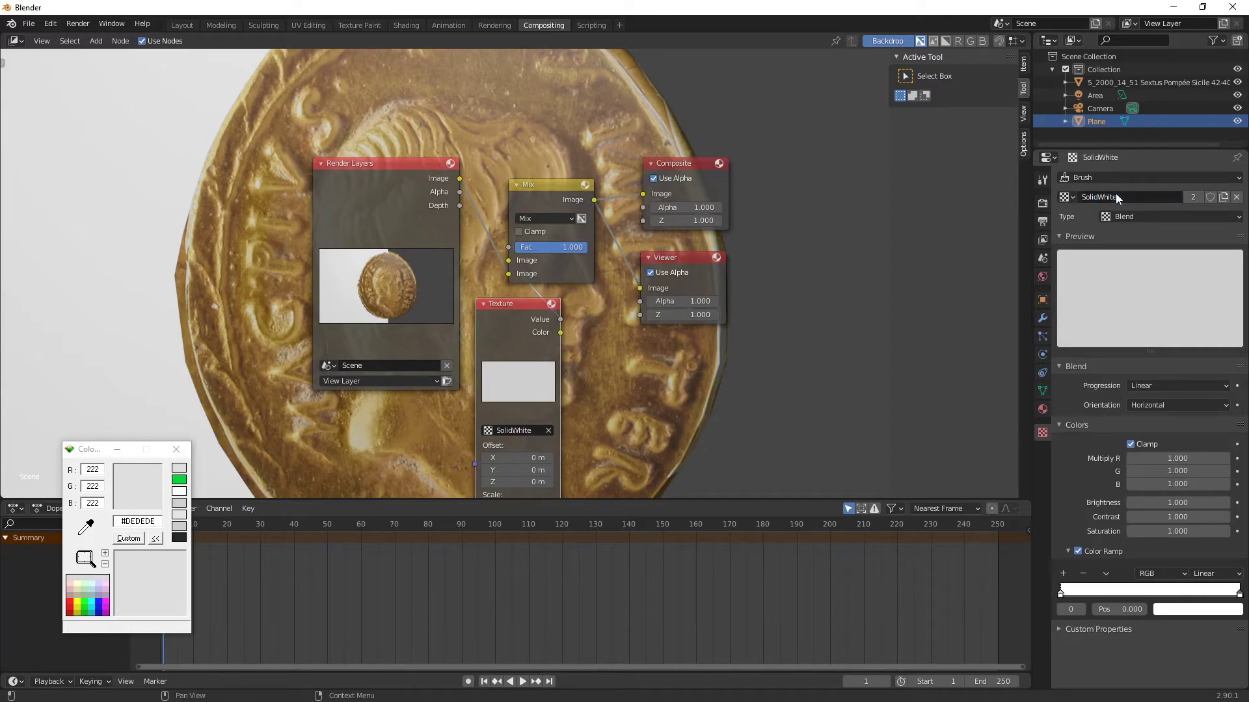
key("Return")
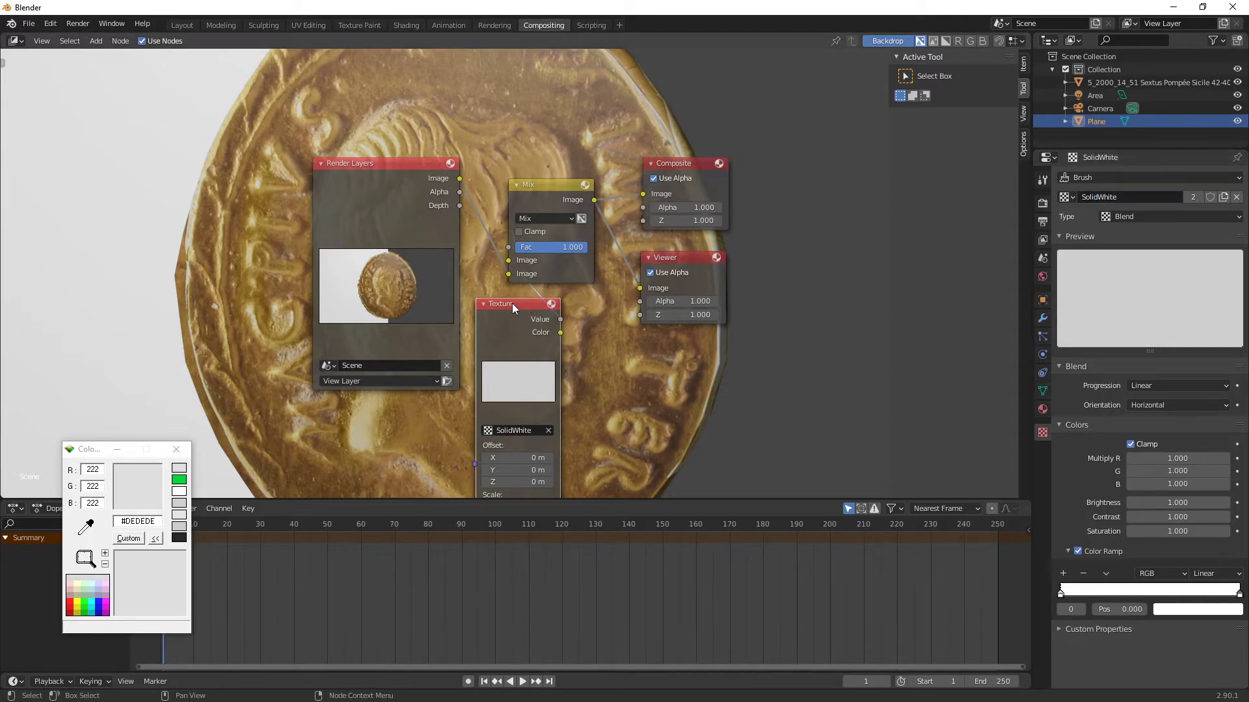
Turn on Film transparency and drive the Mix factor from the Render Layers alpha.
left_click(1044, 203)
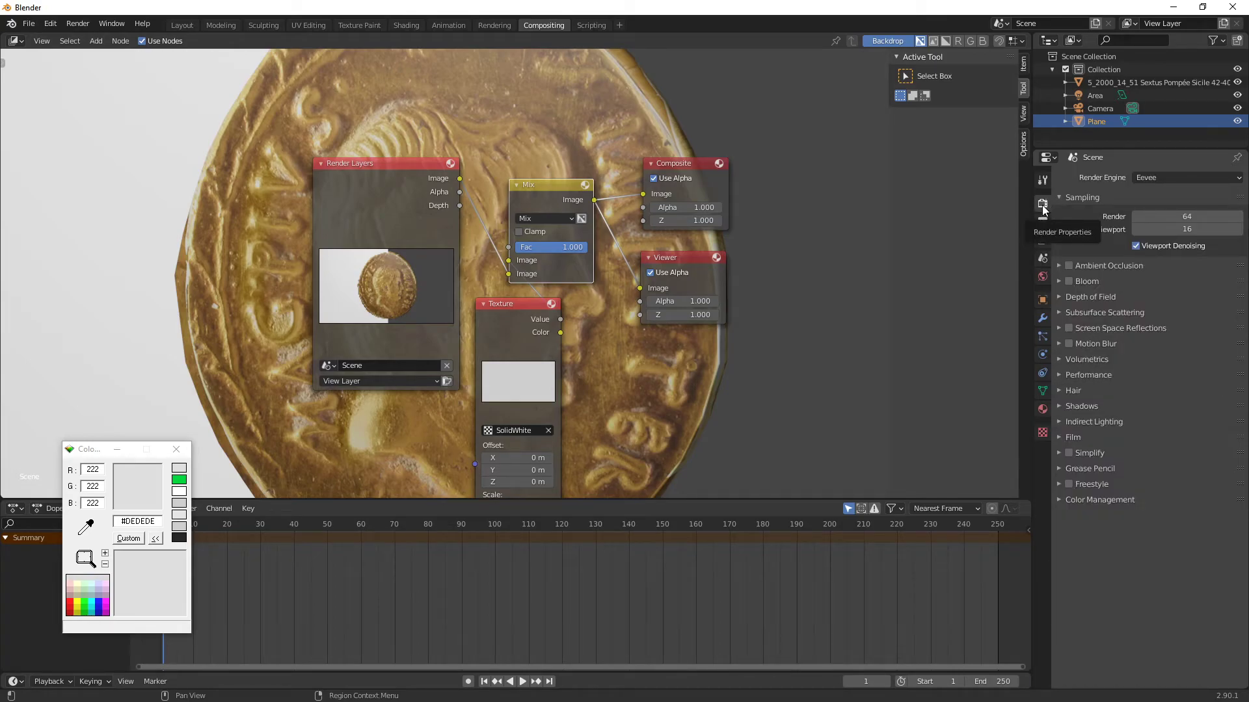
left_click(1069, 437)
left_click(1130, 471)
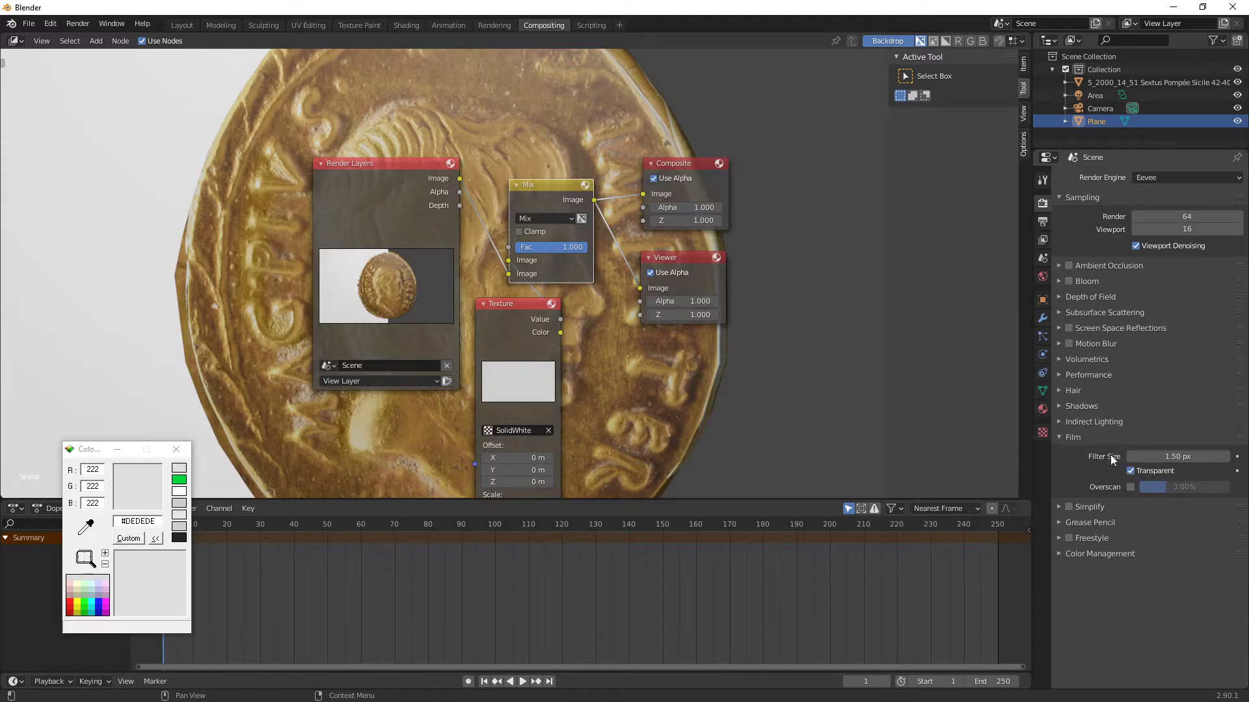
key("F12")
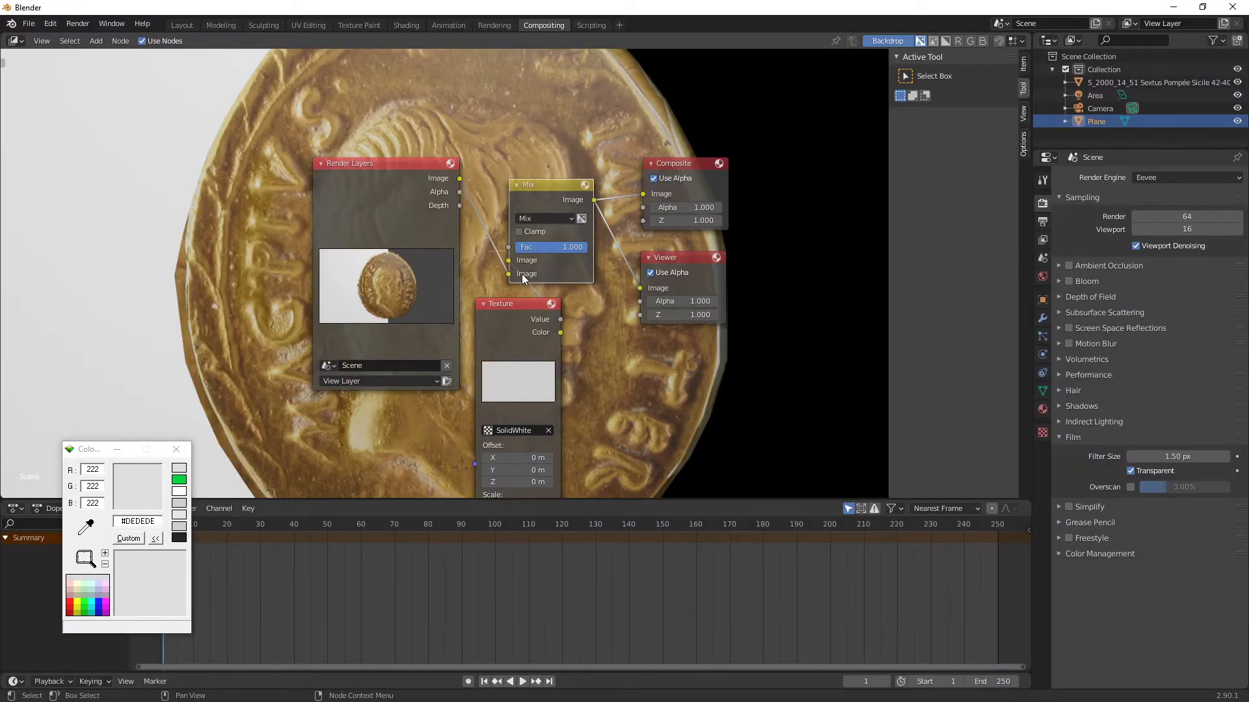
left_click_drag(506, 274, 510, 248)
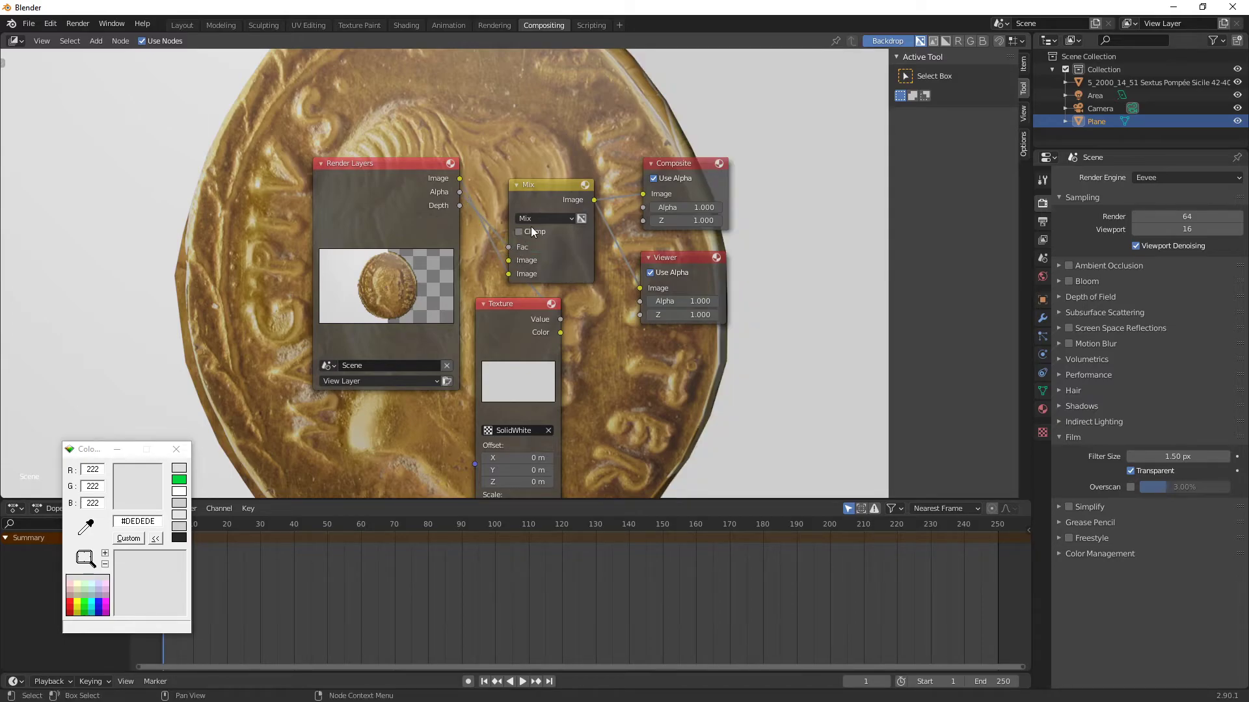
scroll(619, 137, "down", 2)
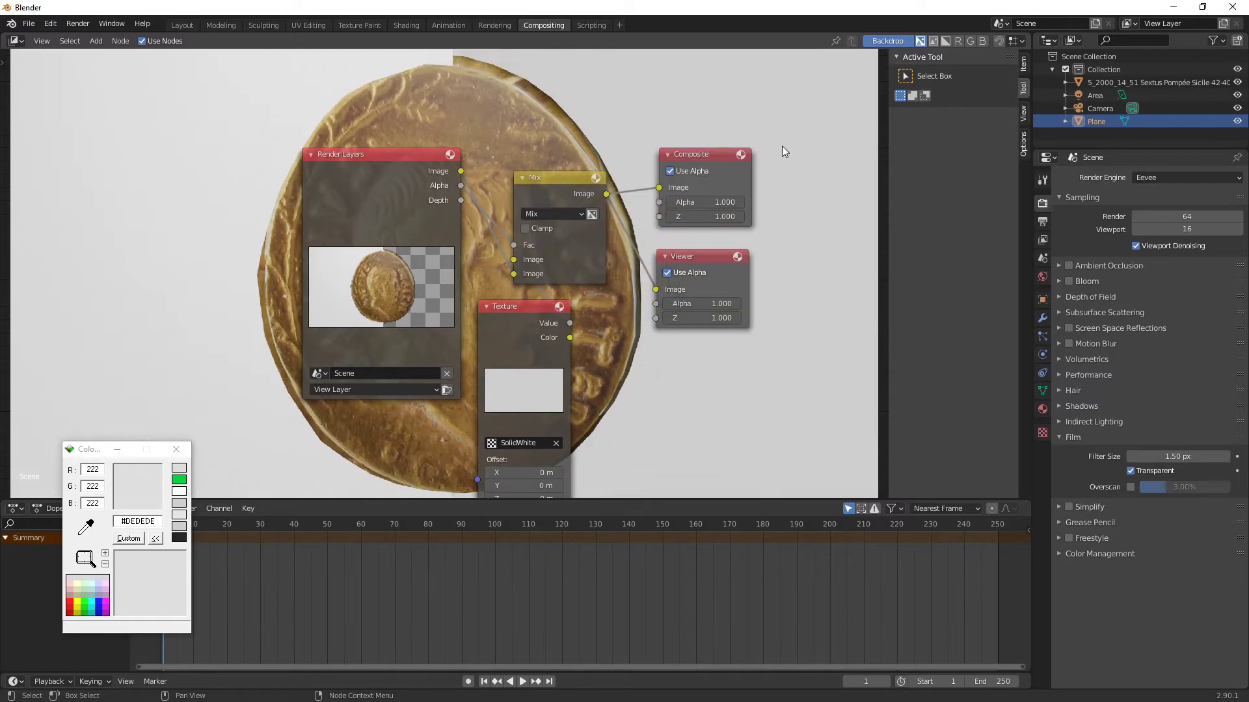
Resize the compositor backdrop preview and test-render the result.
key("alt+v")
key("v")
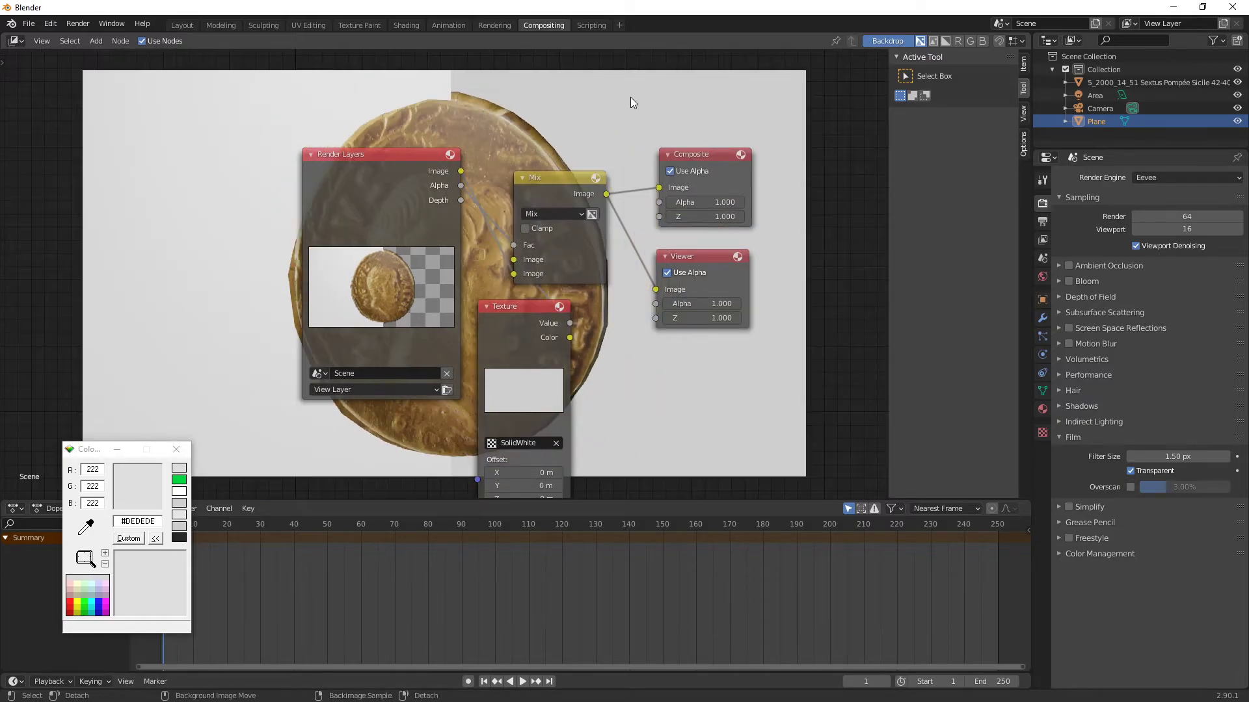
key("alt+v")
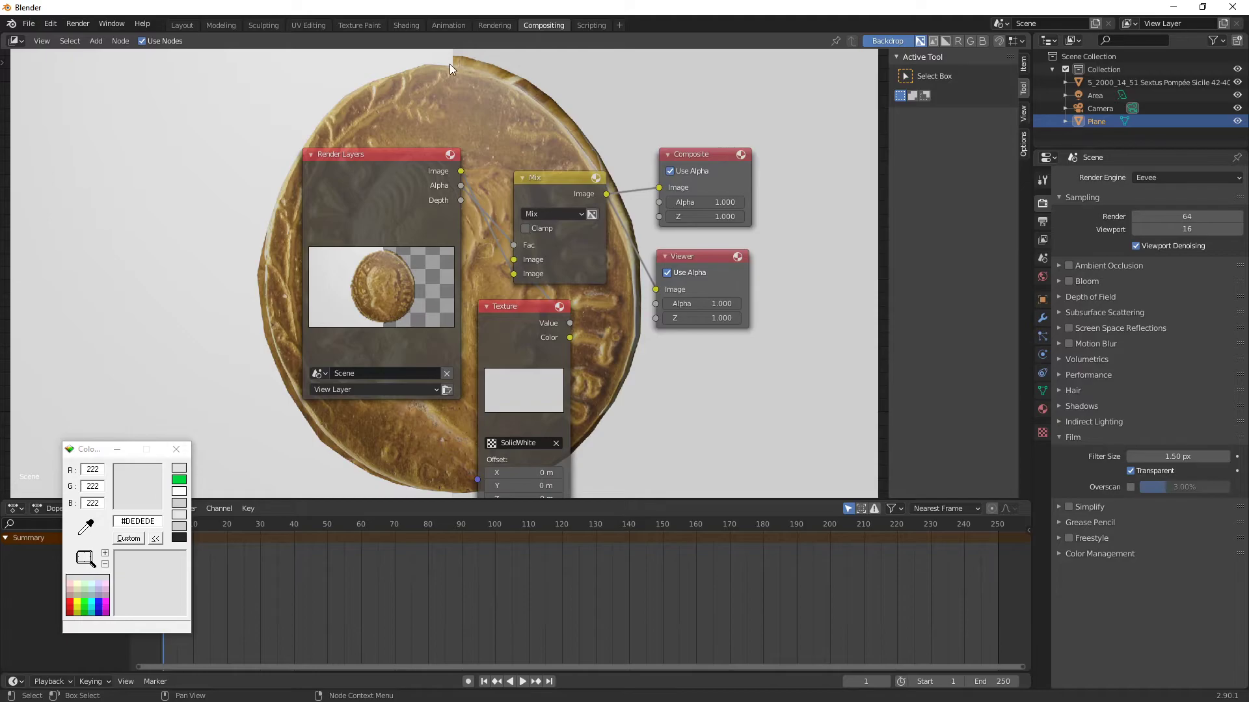
key("F12")
key("Escape")
In the Layout view, nudge the backdrop plane along the X axis.
left_click(180, 25)
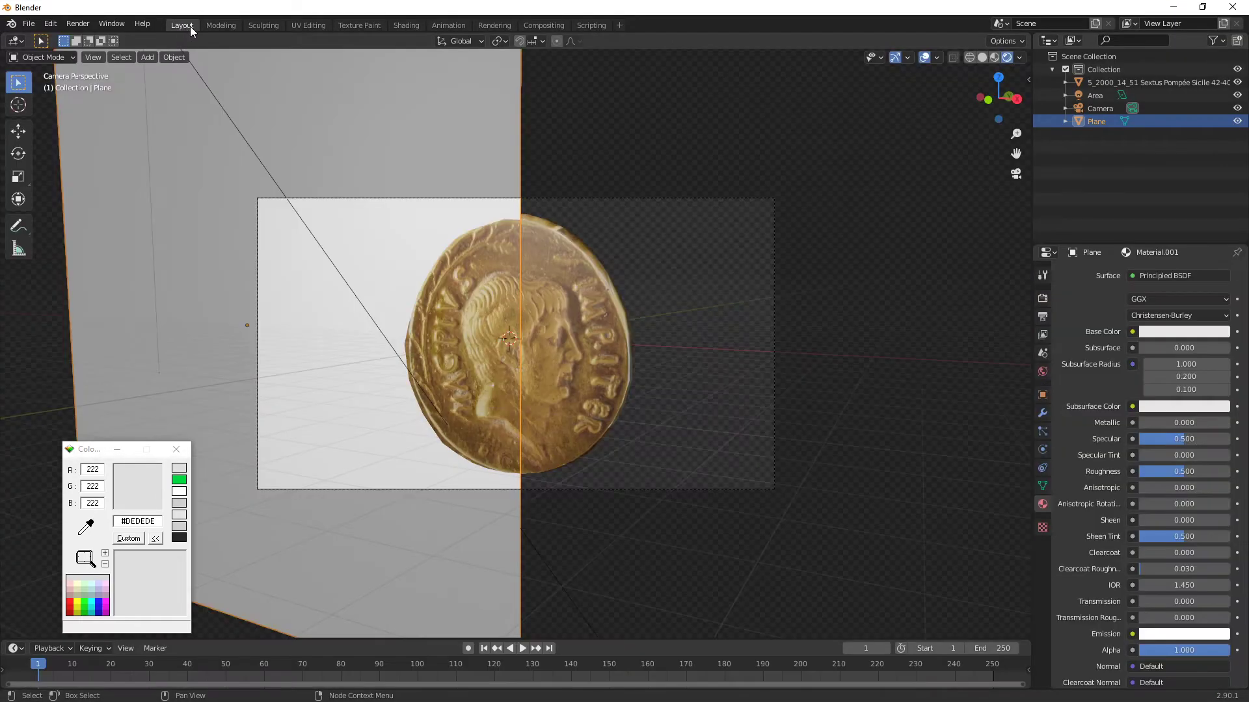
key("g")
key("x")
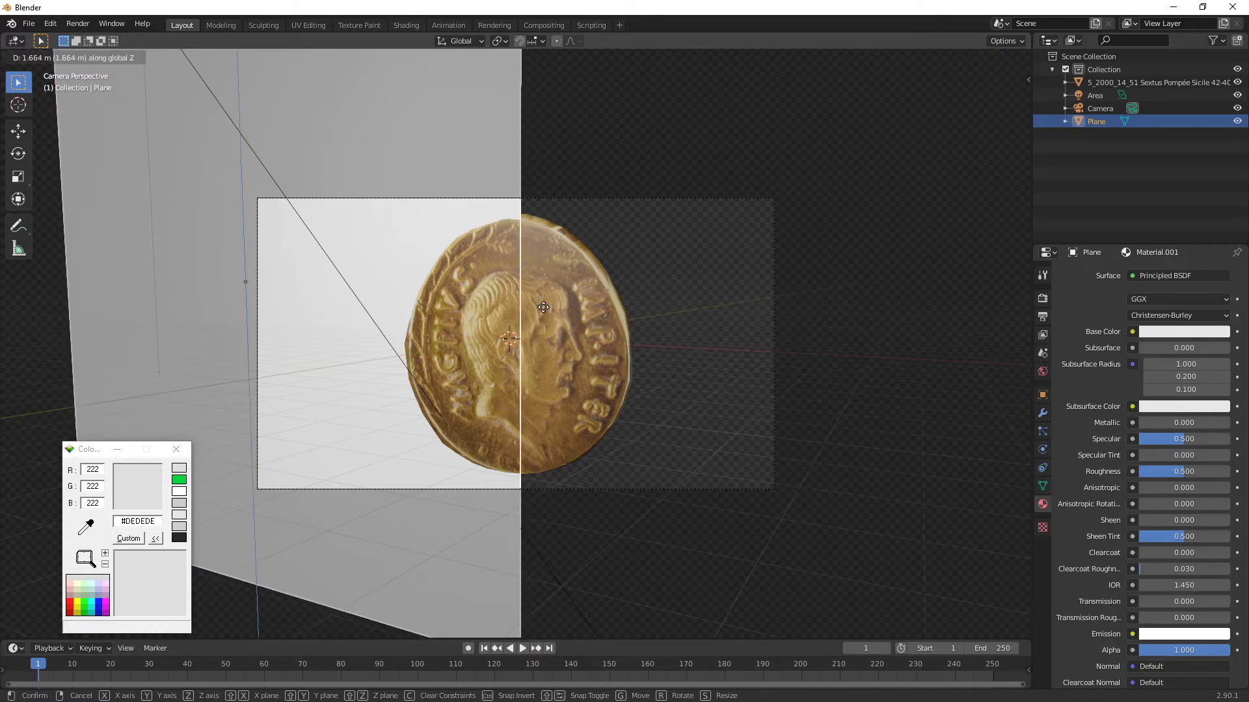
left_click(494, 323)
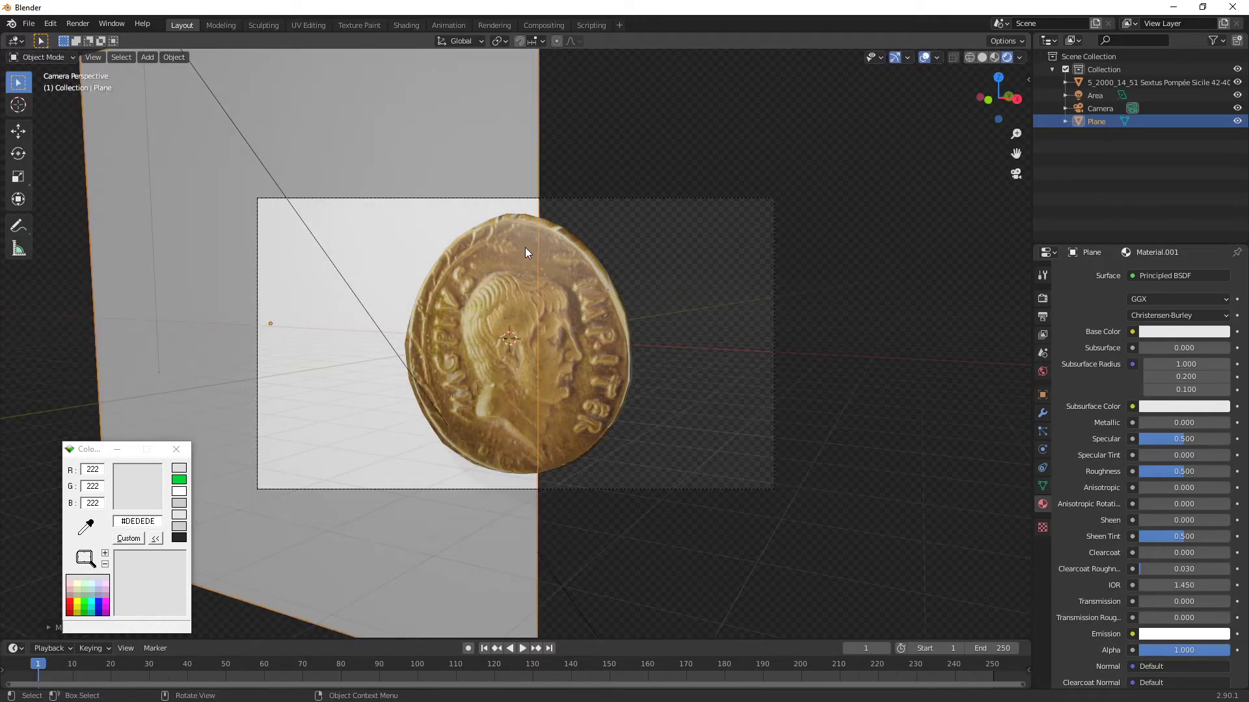
Render again and sample the background with the eyedropper, reading grey #CECECE.
left_click(542, 24)
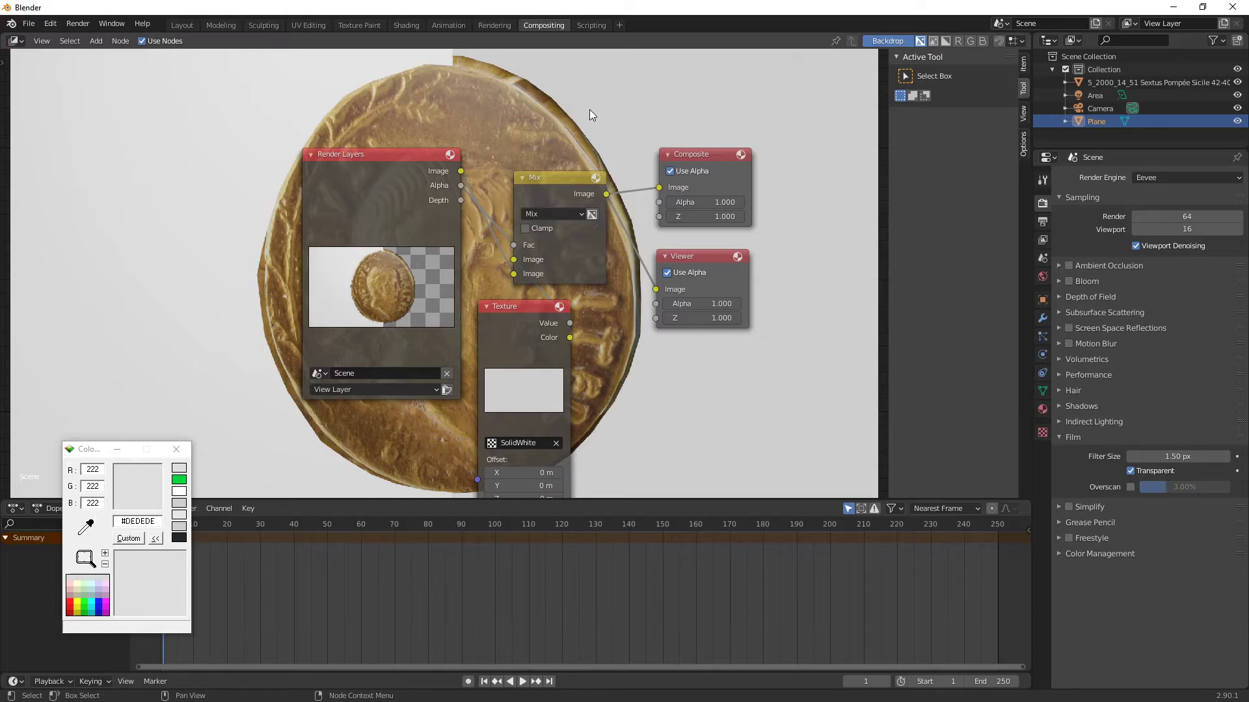
key("F12")
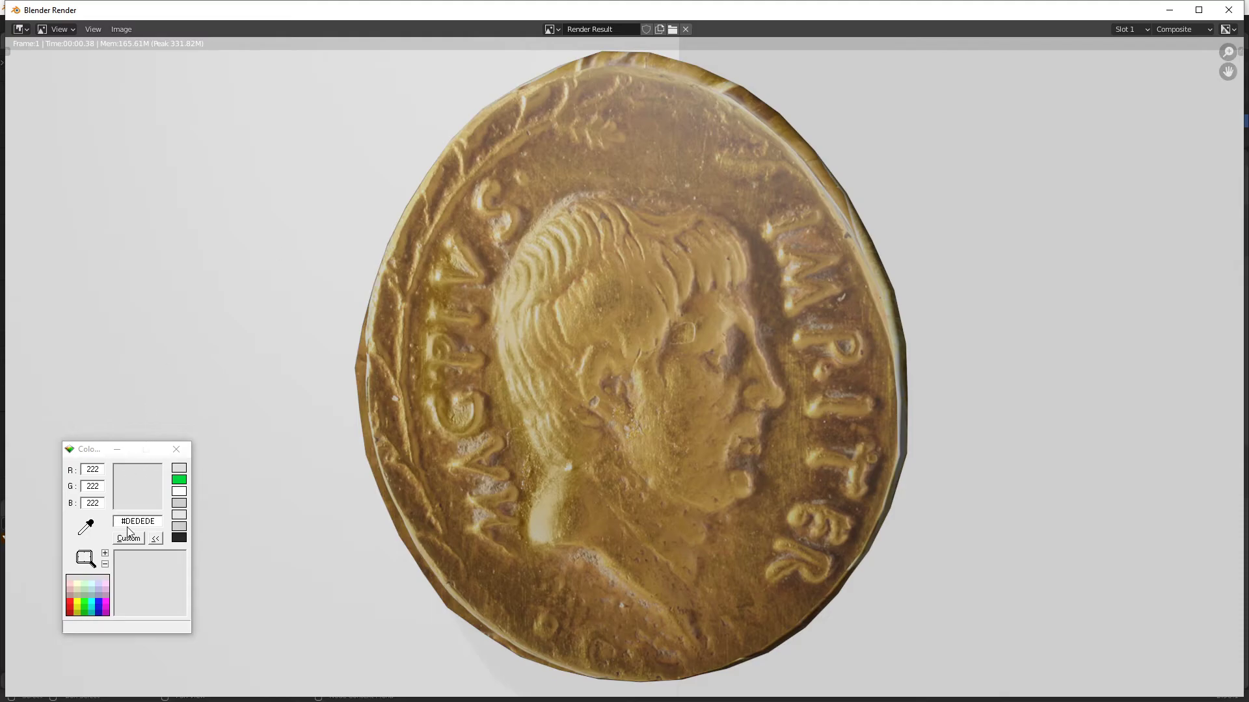
left_click(89, 530)
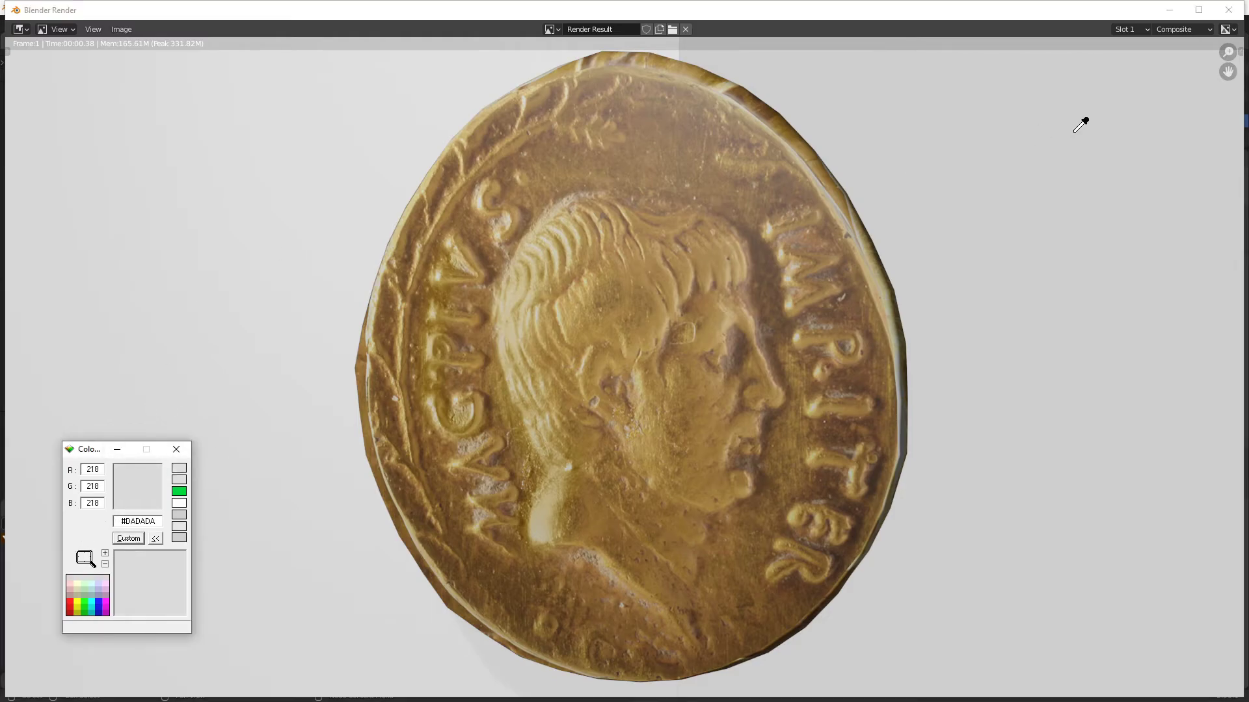
left_click(1013, 287)
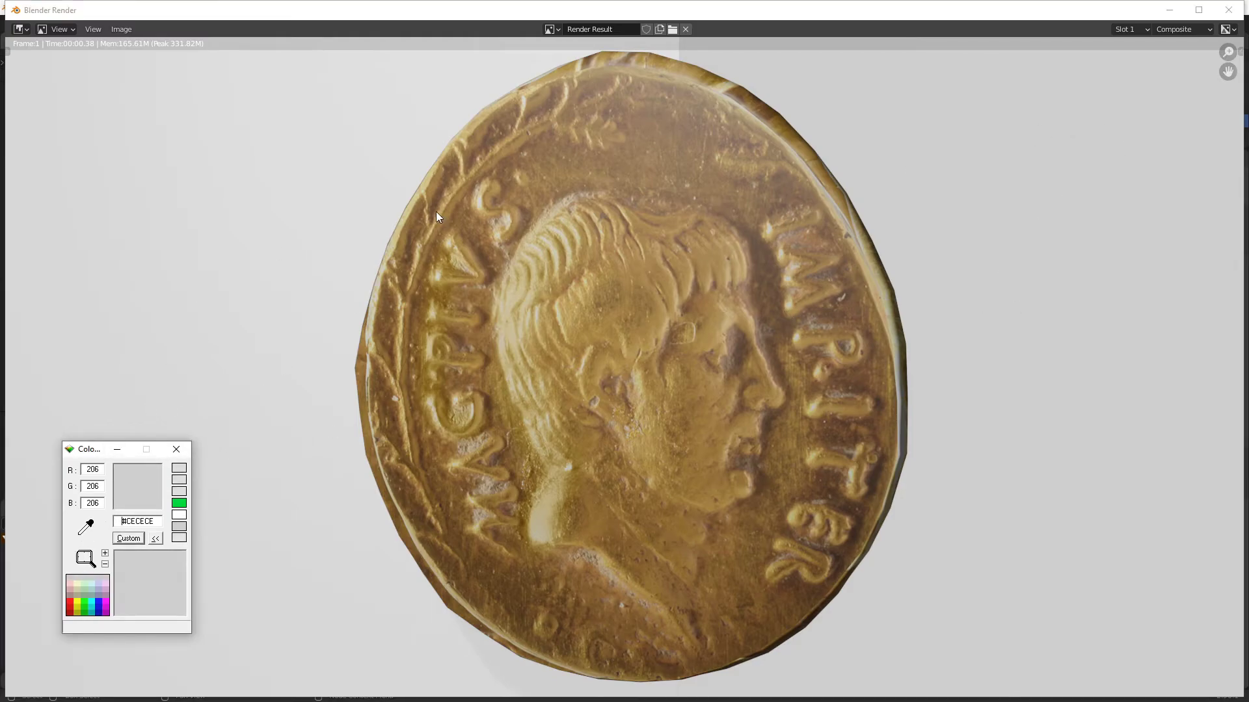
left_click(444, 20)
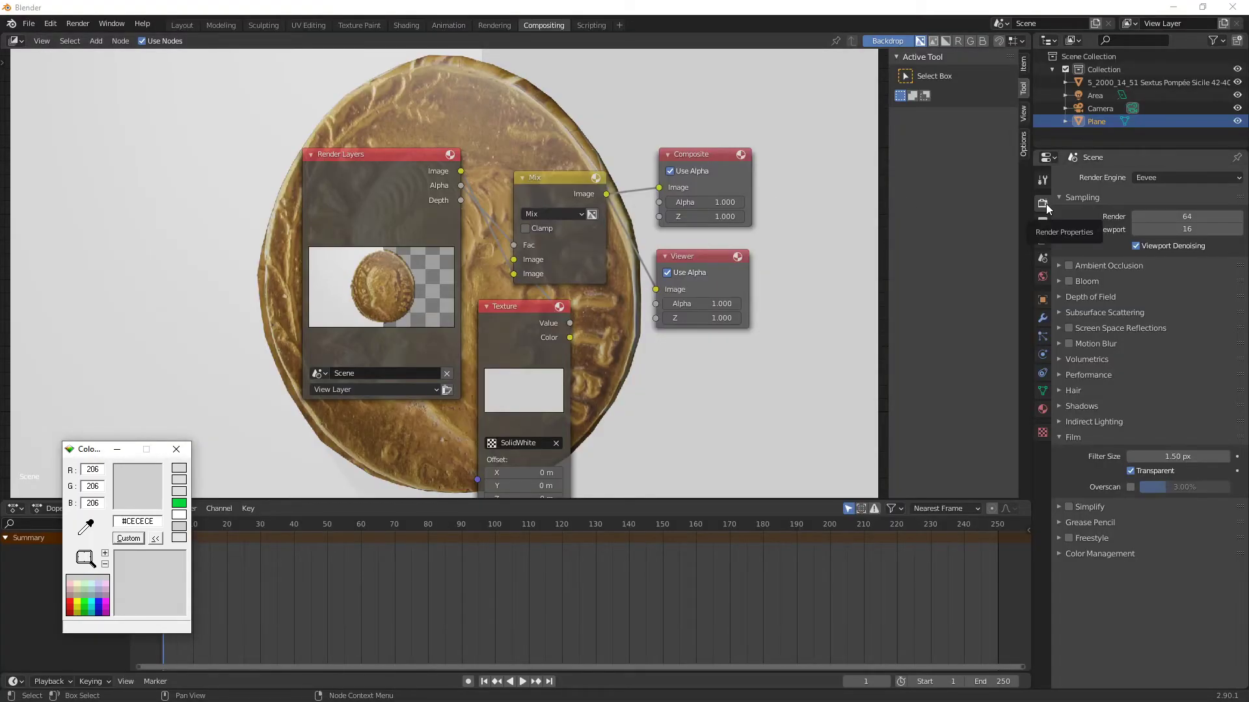
Set Color Management view transform to Standard and confirm the background samples as #FFFFFF.
left_click(1071, 553)
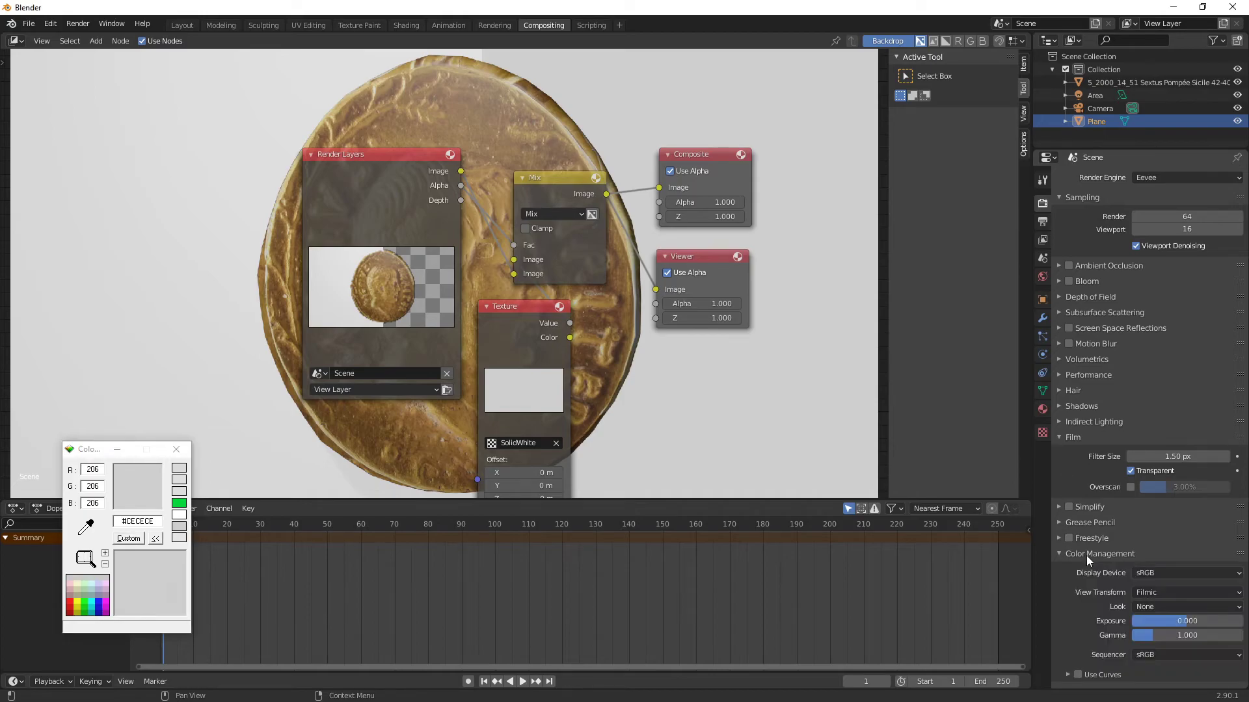
left_click(1156, 592)
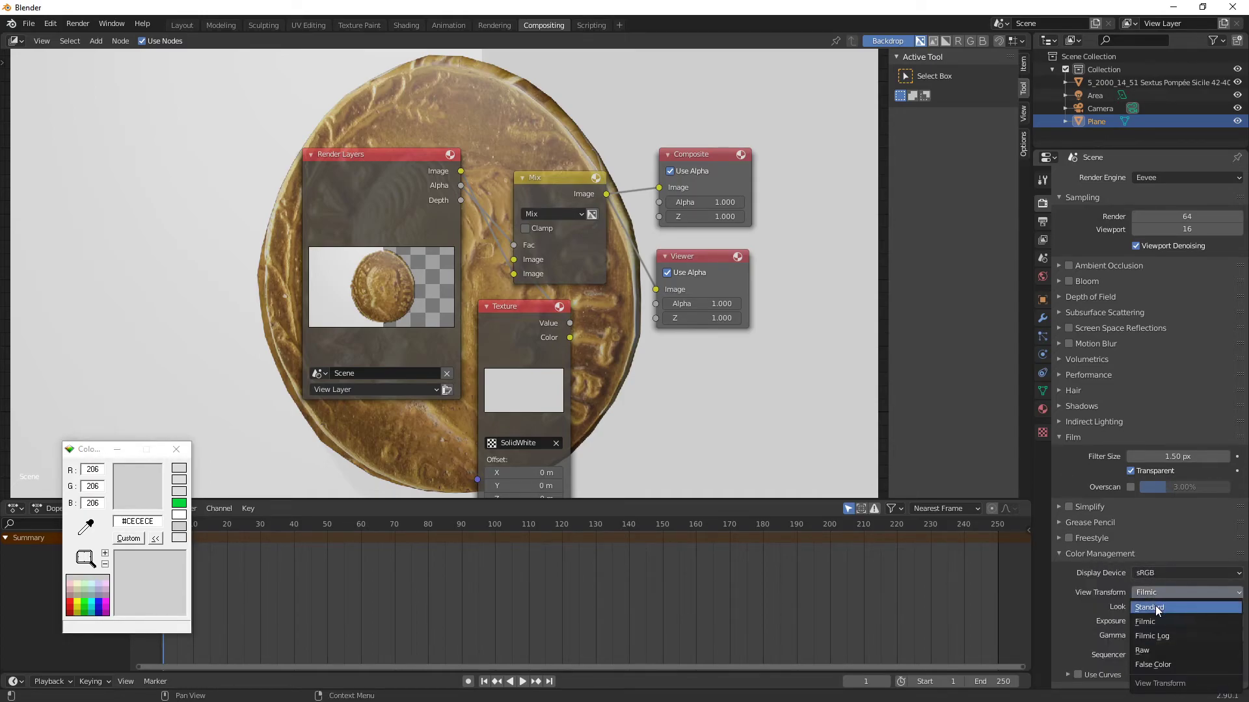
left_click(1155, 606)
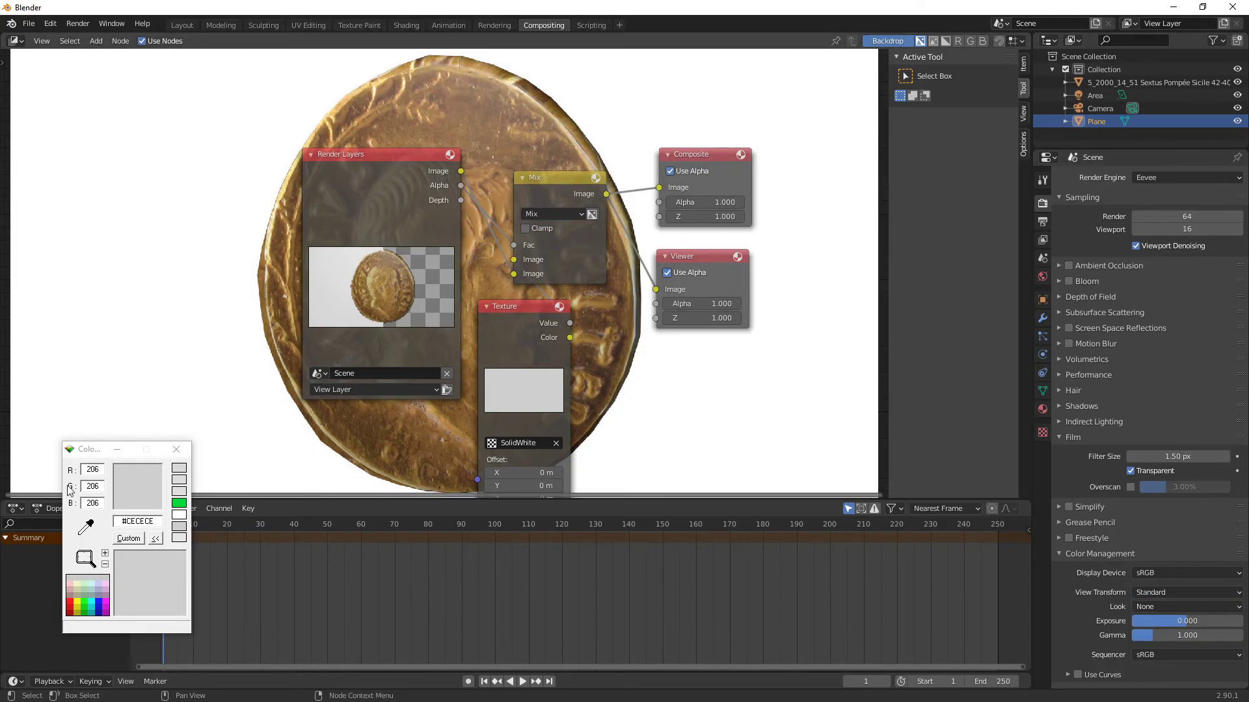
left_click(86, 527)
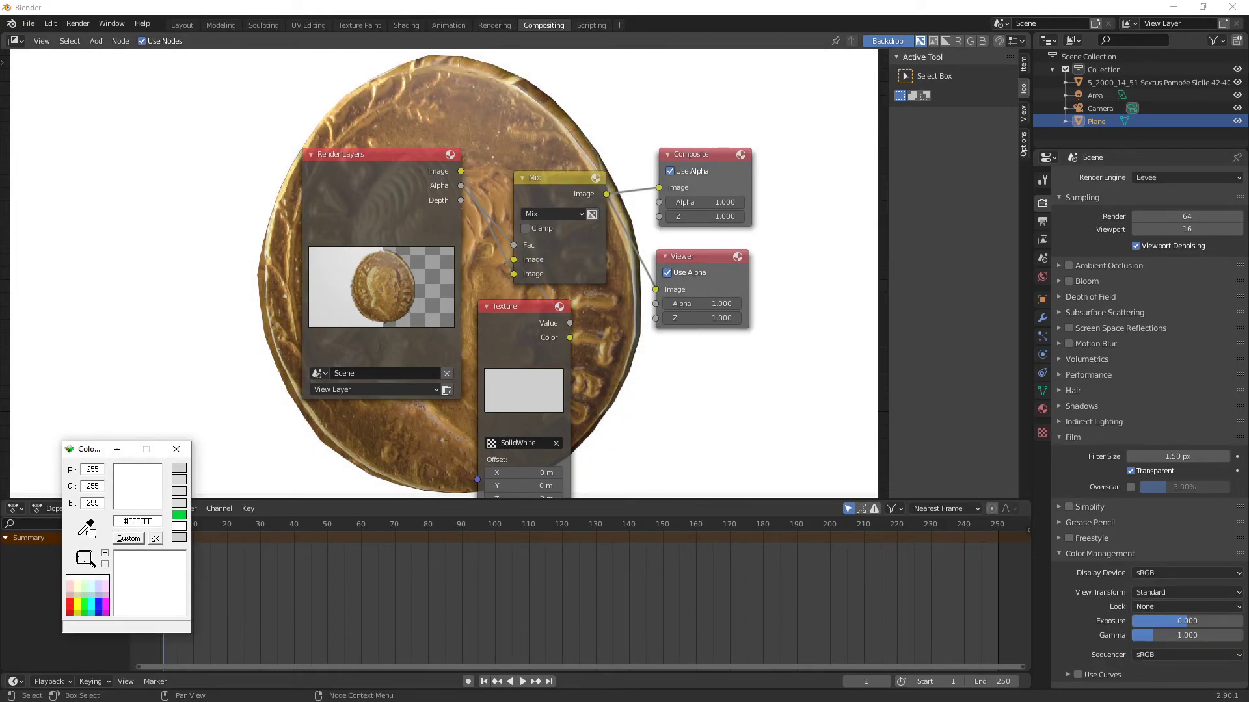
left_click(668, 322)
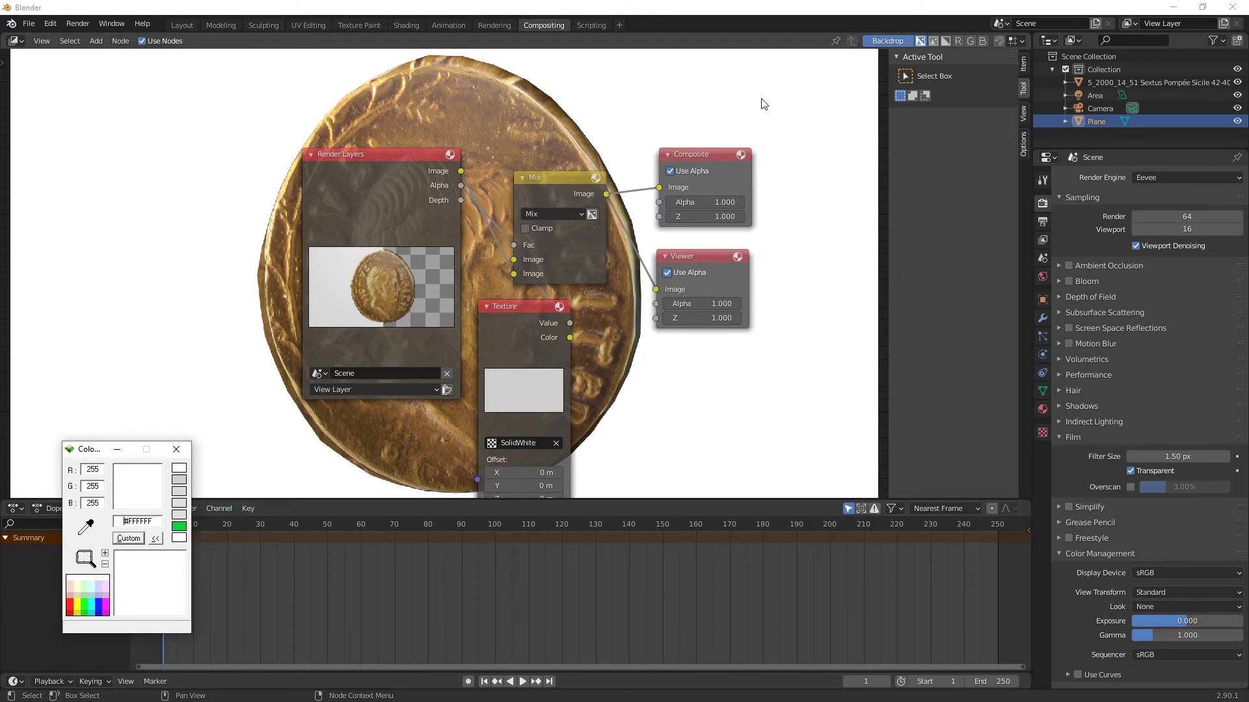
key("F12")
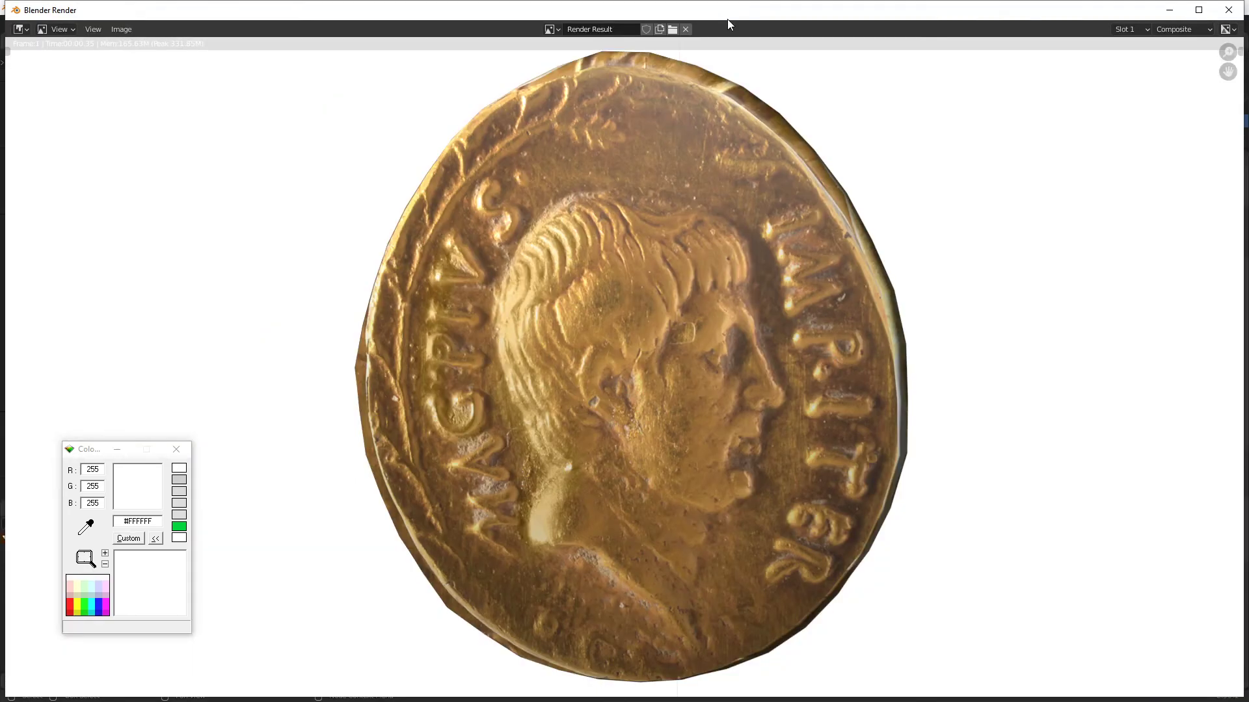